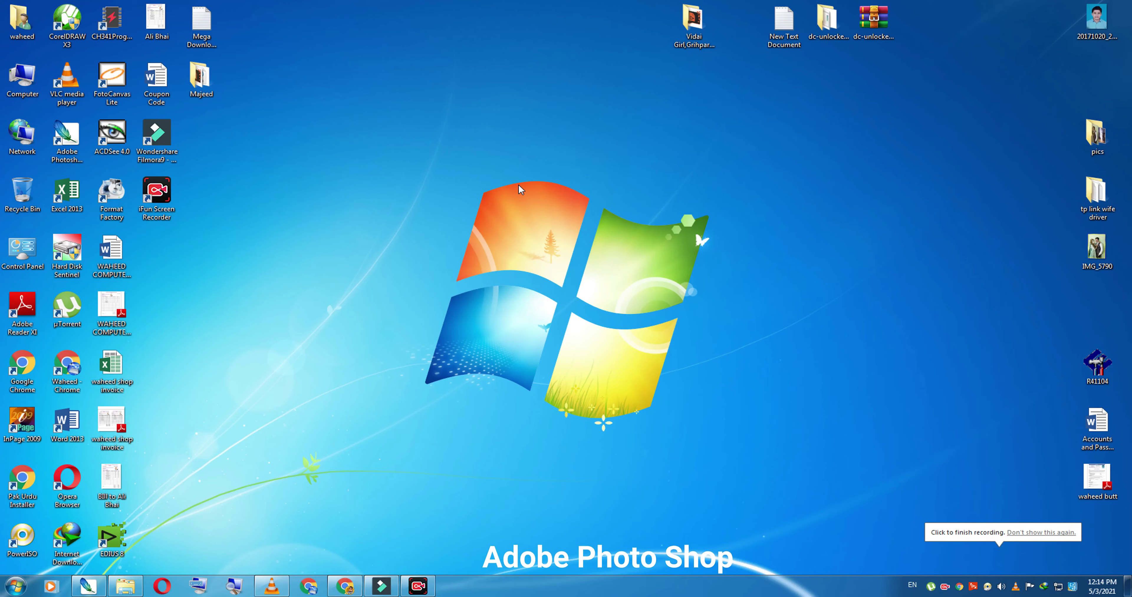
Step: Refresh the desktop, then drop the portrait photo onto the Photoshop taskbar button to open it
right_click(435, 253)
click(442, 284)
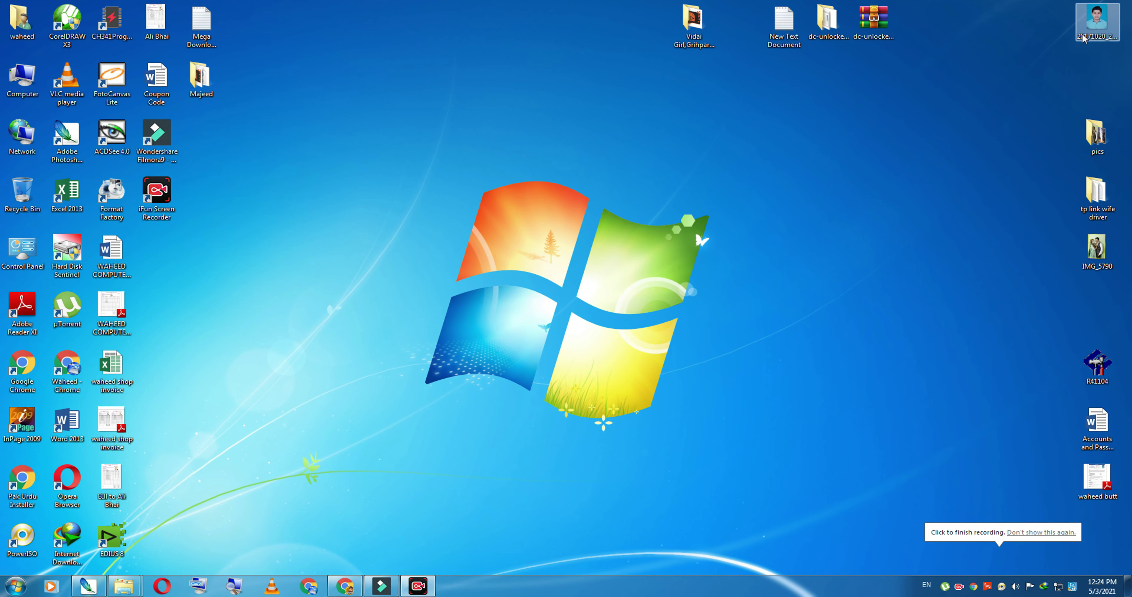
drag(1017, 70, 522, 354)
drag(197, 525, 88, 586)
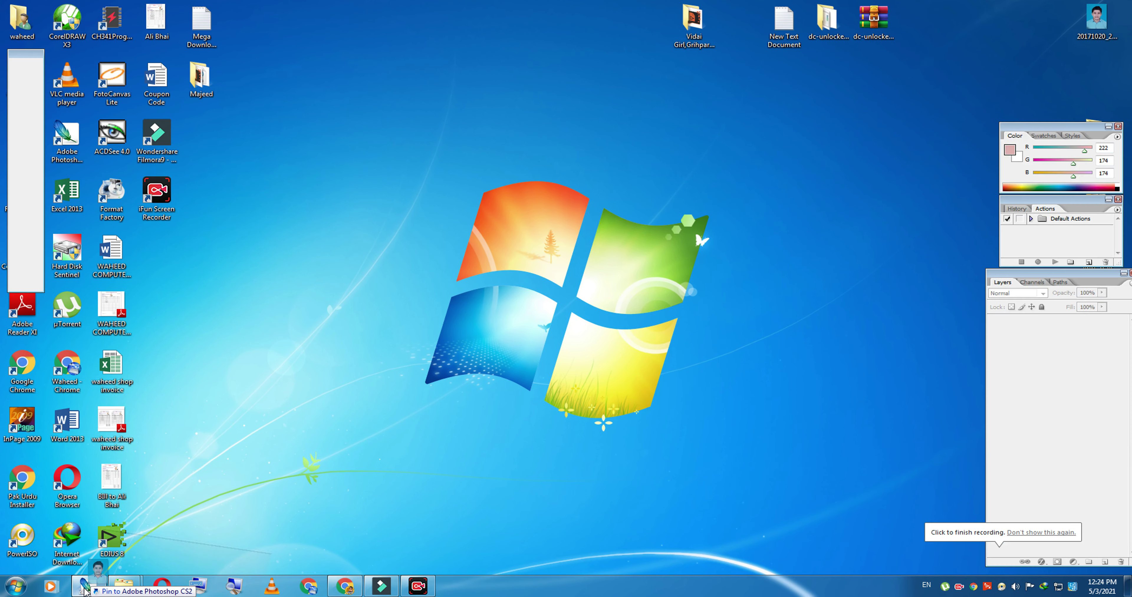
Step: Switch to full-screen view, apply Image > Adjustments > Auto Levels, and zoom out
key(f)
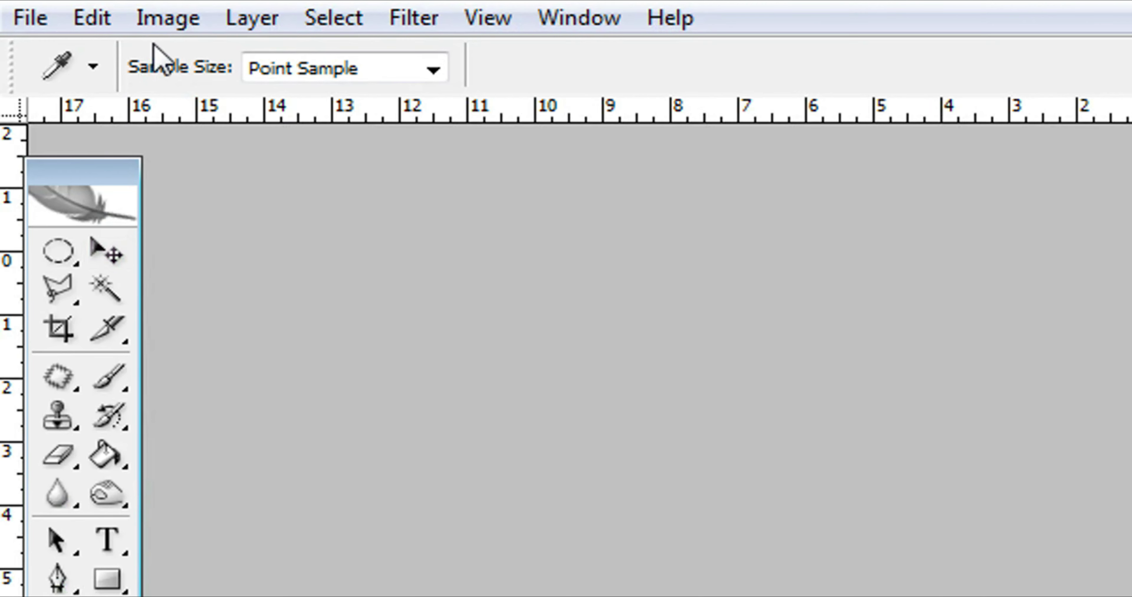
click(52, 5)
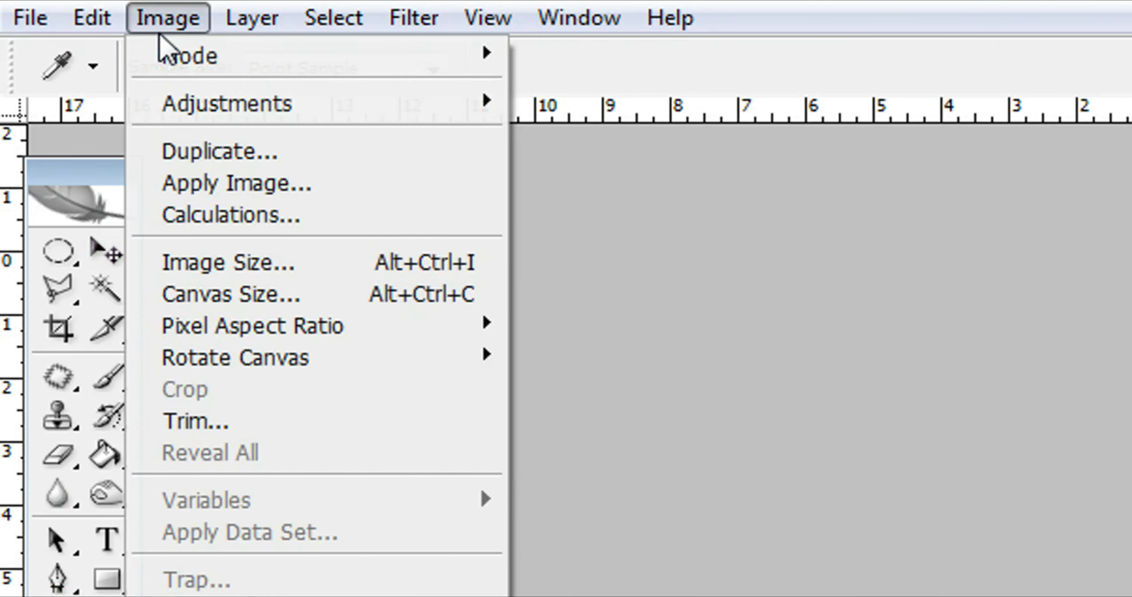
mouse_move(226, 103)
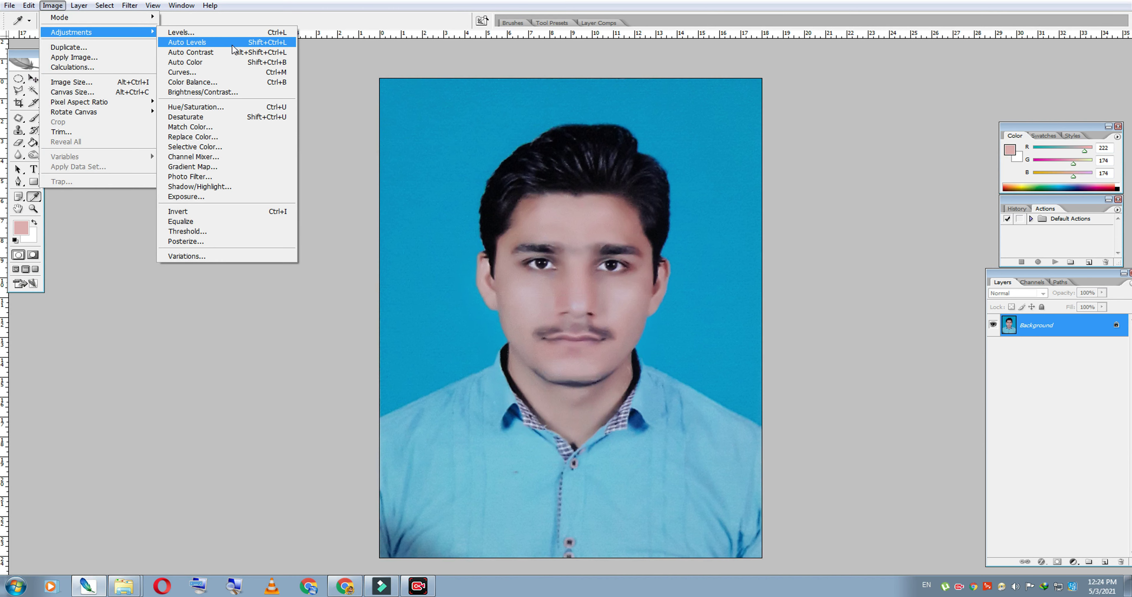
click(234, 43)
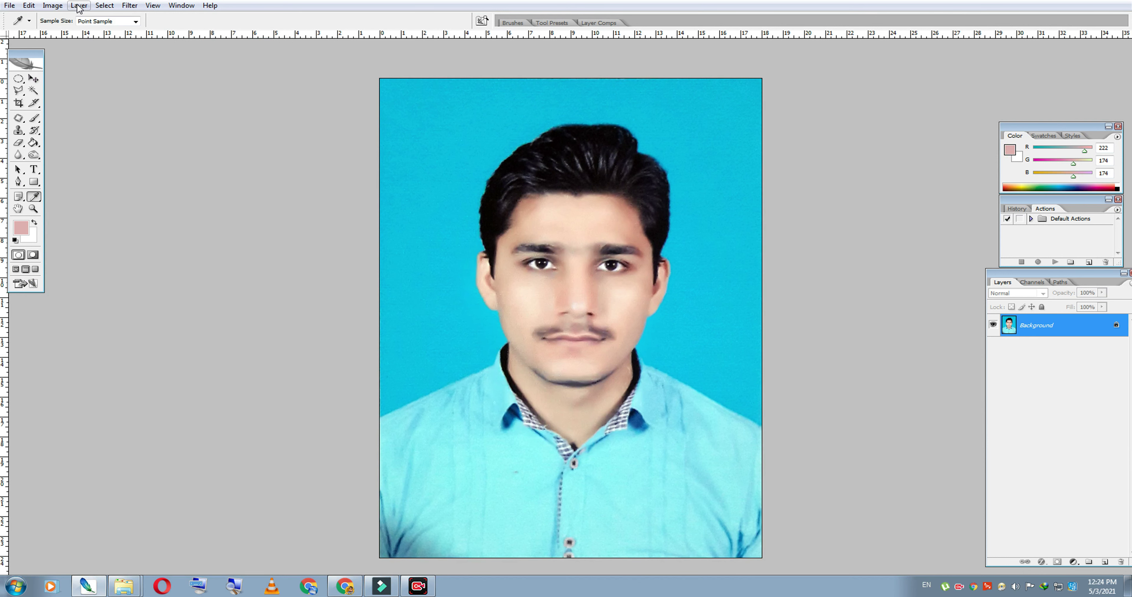
key(alt+i)
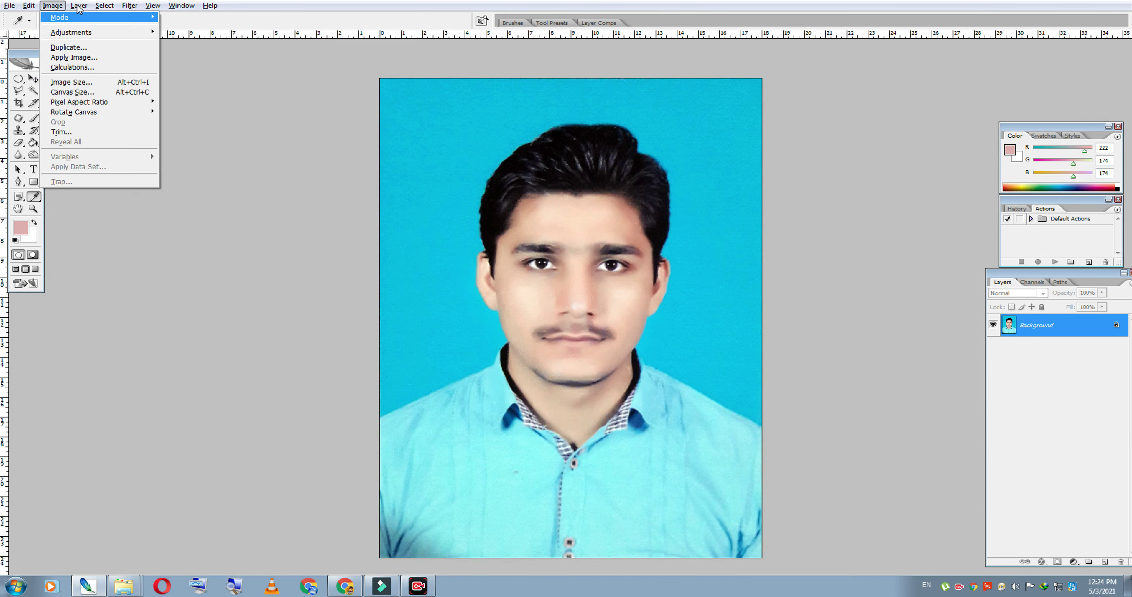
key(Escape)
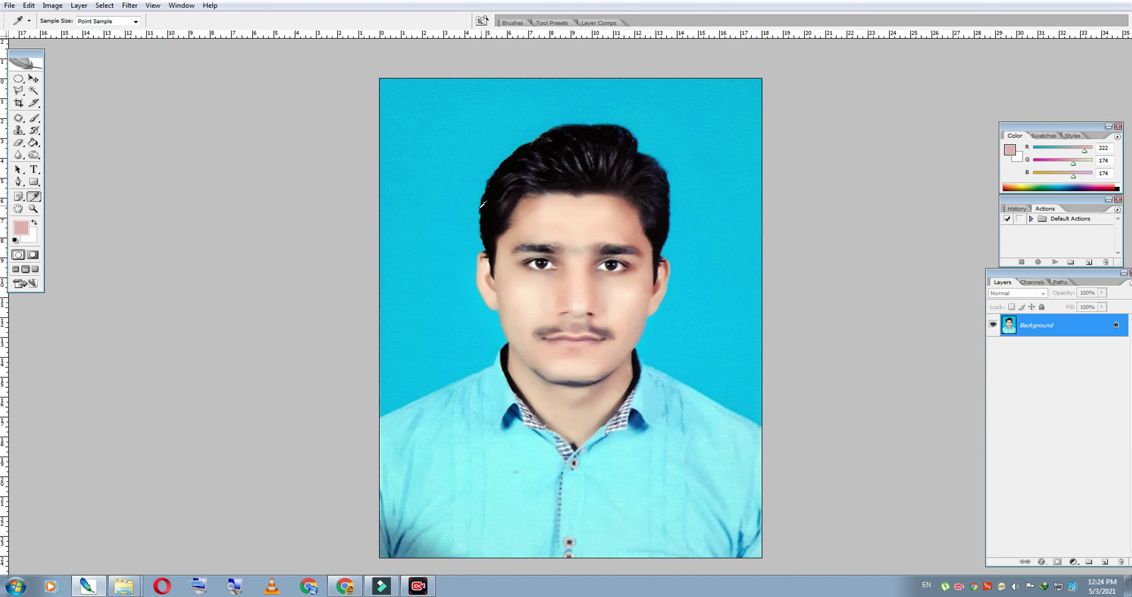
key(ctrl+minus)
key(ctrl+minus)
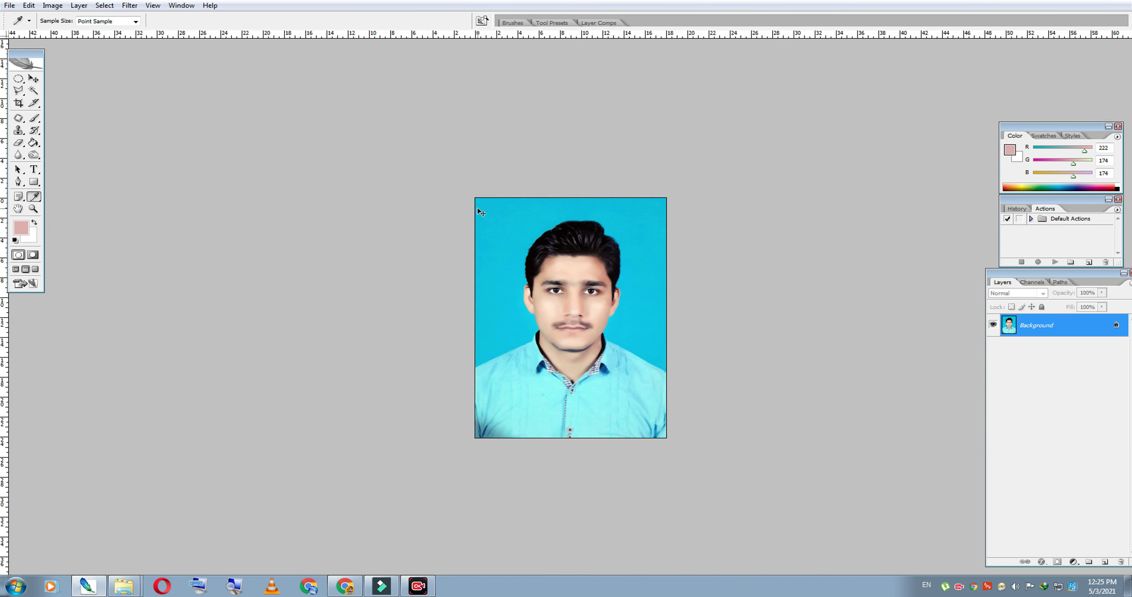
Step: Apply Selective Color adding +14% Black to the Blacks range, then zoom out
click(52, 5)
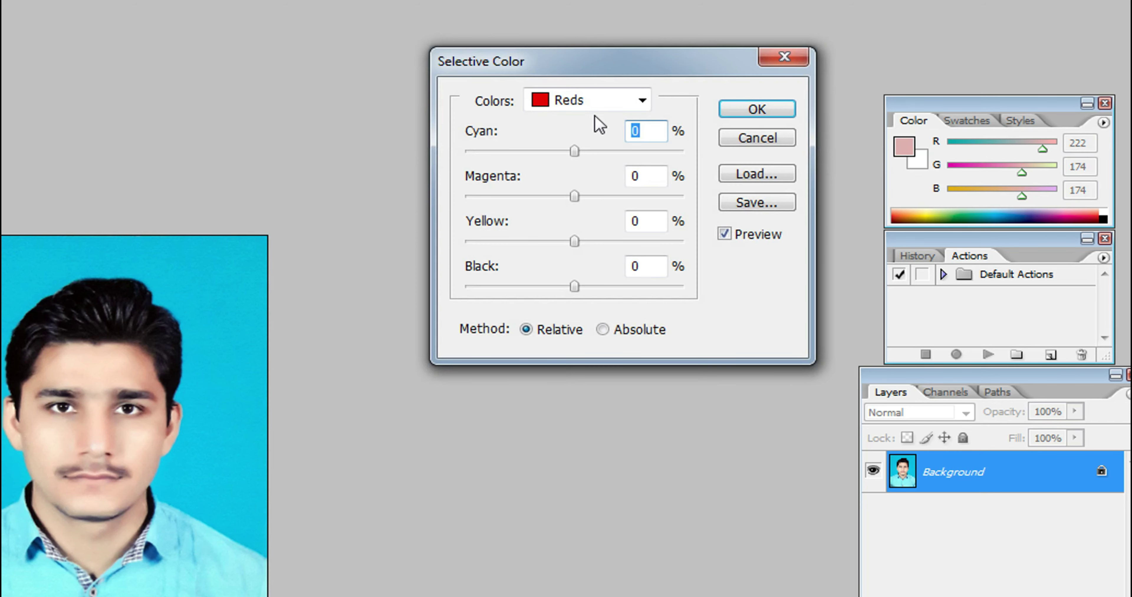
click(593, 108)
click(568, 268)
drag(575, 287, 589, 288)
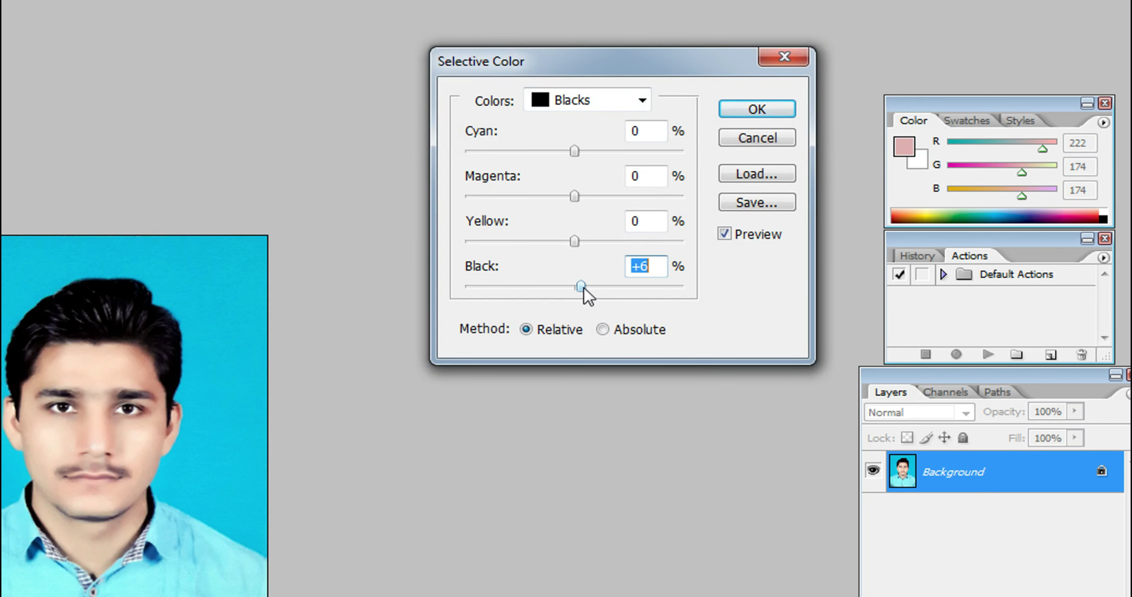
click(920, 130)
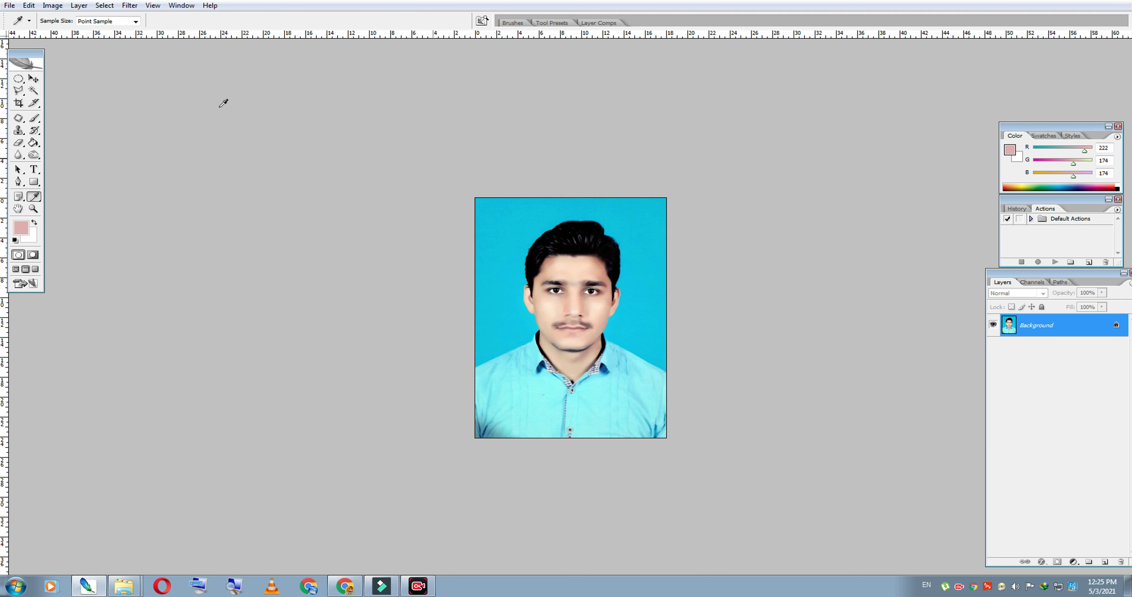
key(ctrl+minus)
click(9, 5)
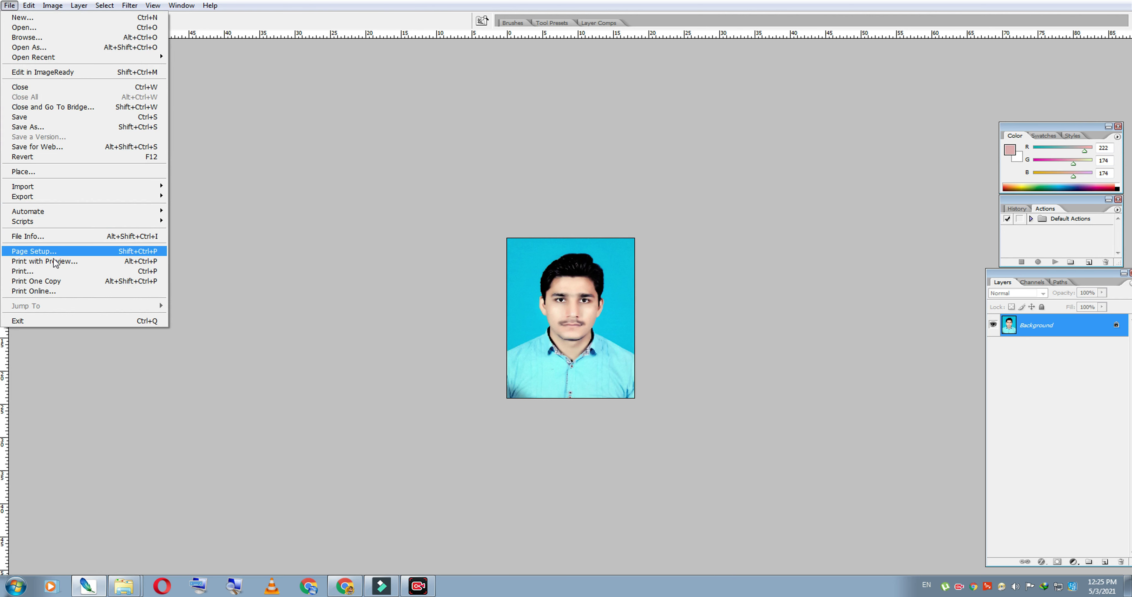
mouse_move(84, 212)
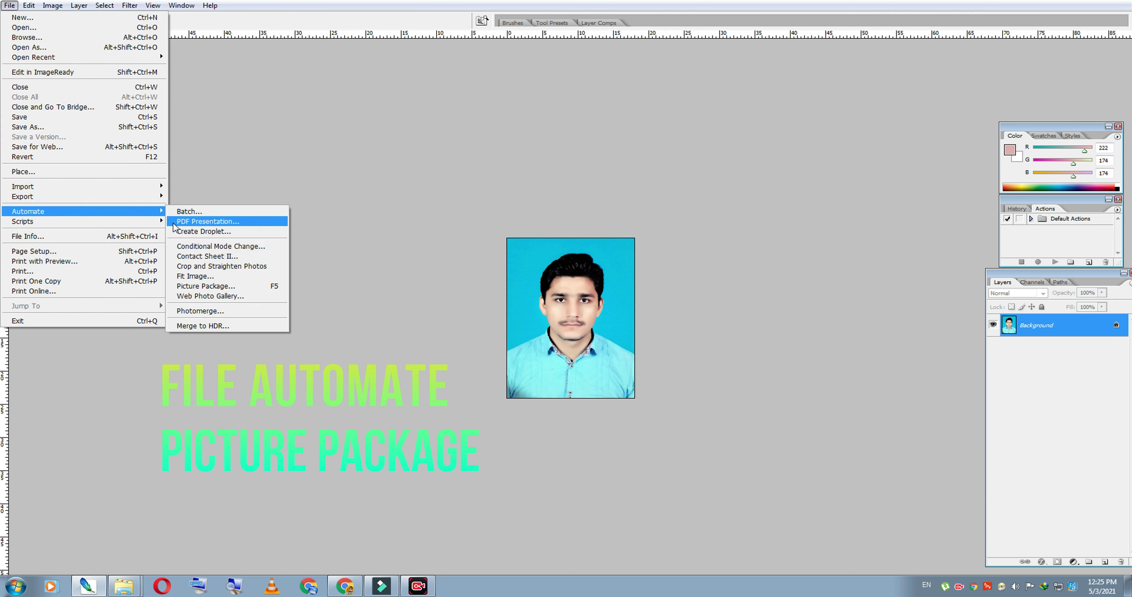
Step: Launch File > Automate > Picture Package and shift its dialog slightly right
click(232, 288)
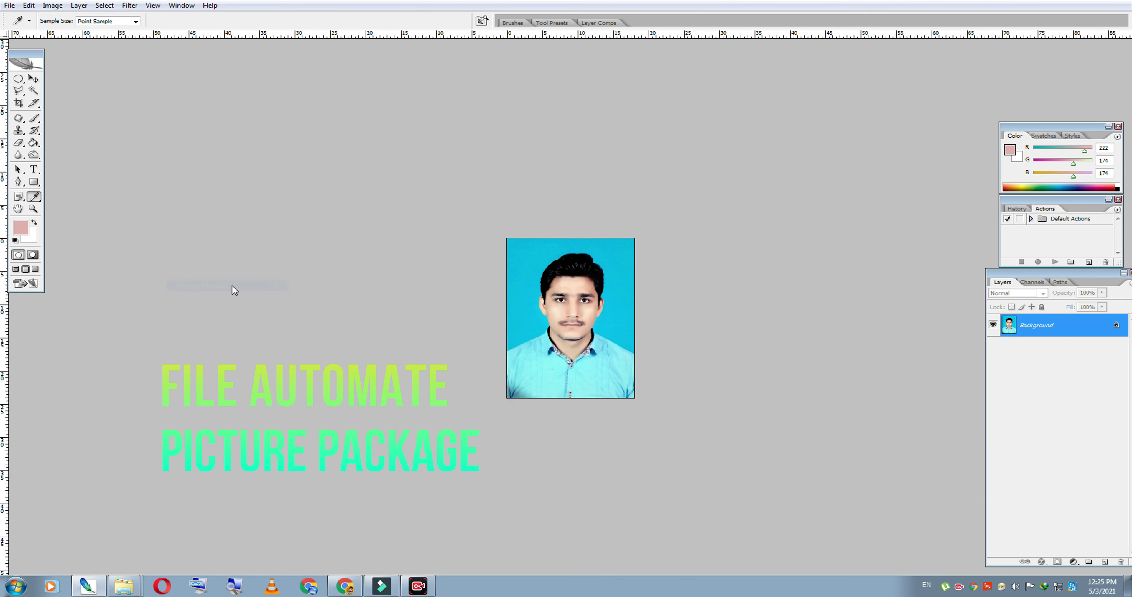
drag(462, 126, 470, 126)
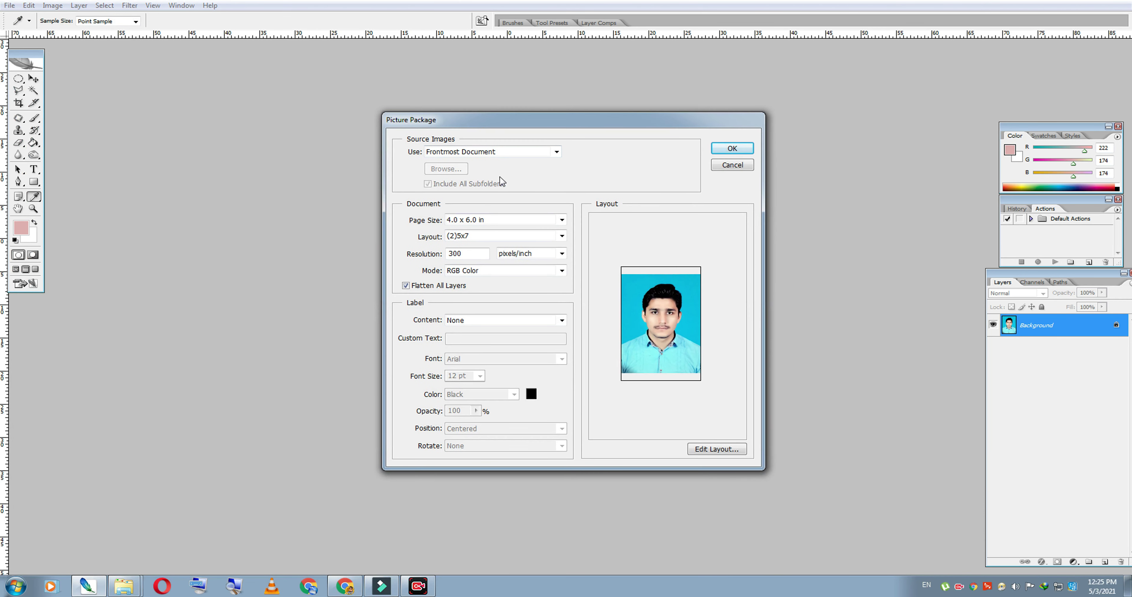
Step: In Edit Layout, keep a Custom 4 x 6 in page in inches and select the image zone
click(707, 450)
click(466, 199)
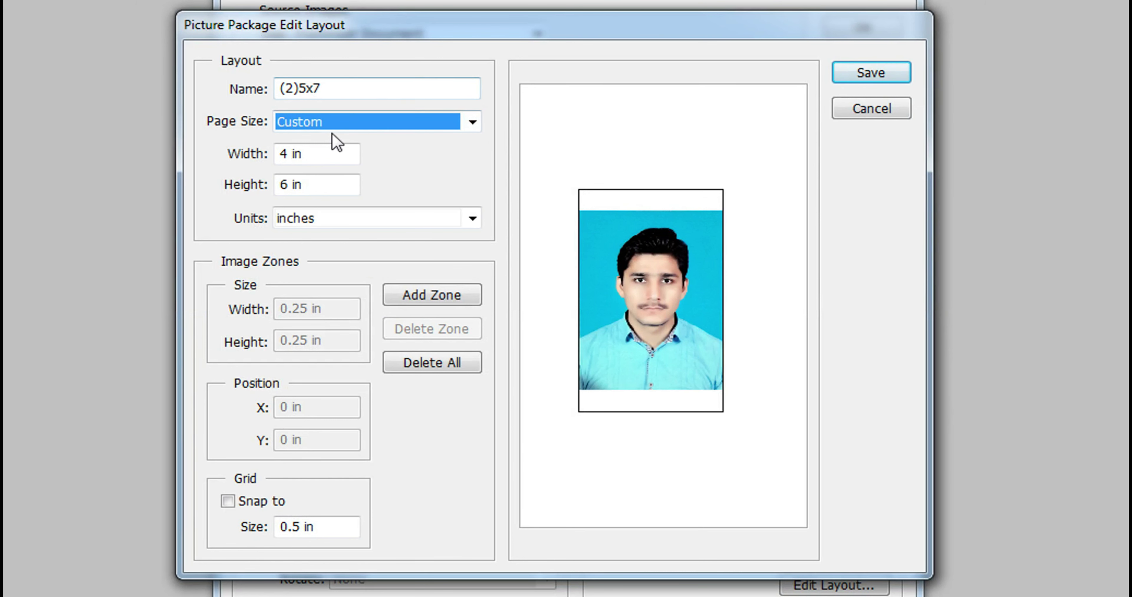
click(333, 127)
key(Escape)
click(313, 154)
click(328, 131)
key(Escape)
click(310, 162)
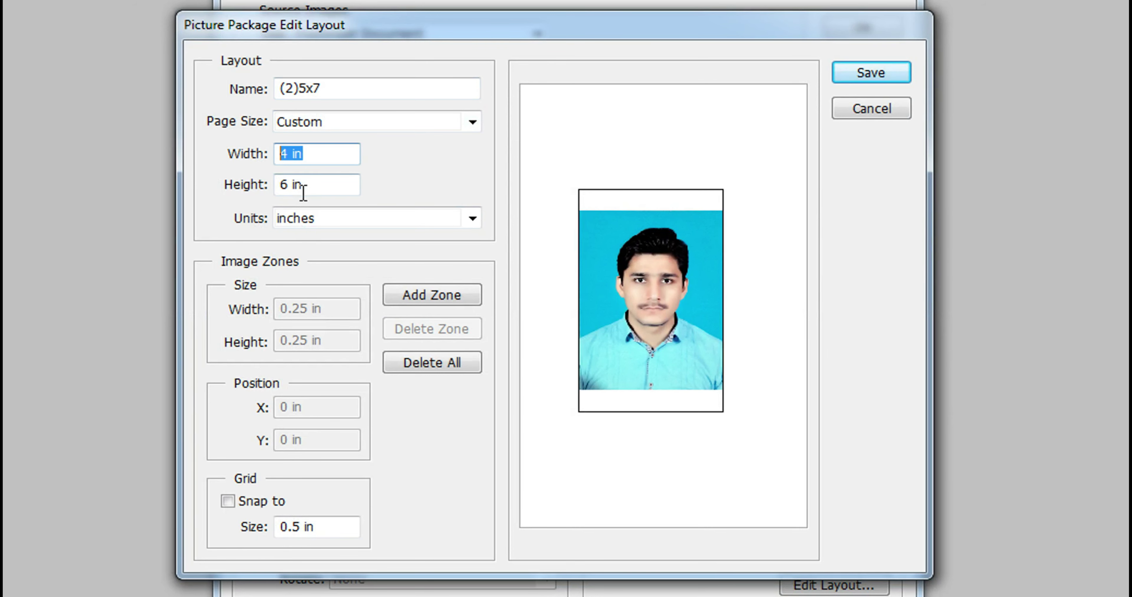
click(309, 218)
click(310, 241)
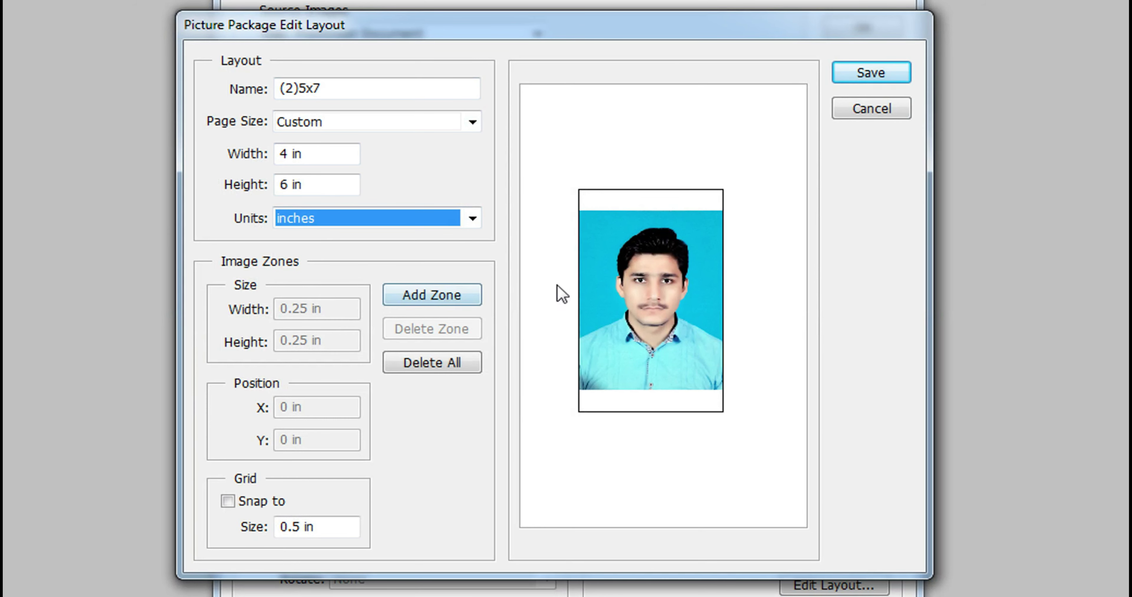
click(644, 268)
drag(312, 309, 288, 308)
text(1.5)
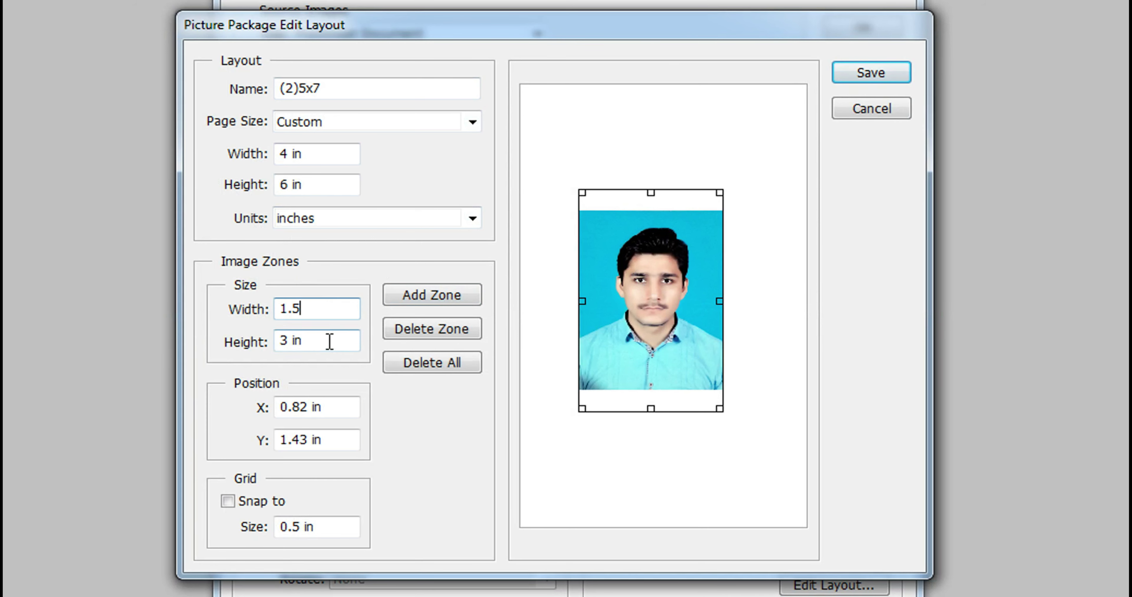
Step: Size the first zone to 1.5 x 2 in and move it to the page's top-left corner
key(Tab)
text(2)
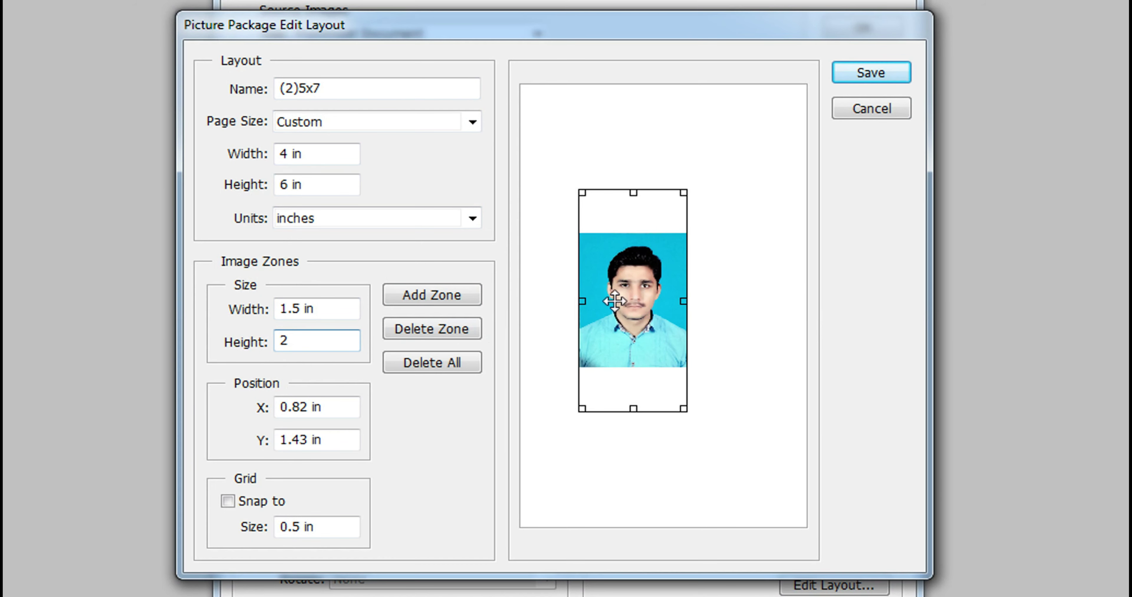
drag(633, 262, 587, 171)
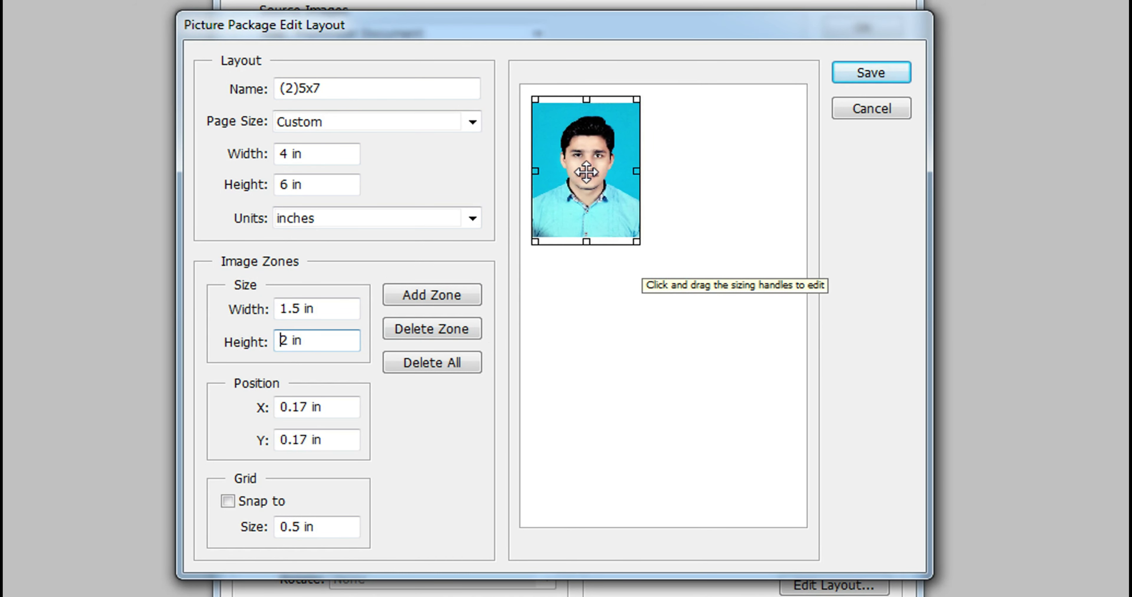
Step: Add a second 1.5 x 2 in zone and align it beneath the first
click(404, 303)
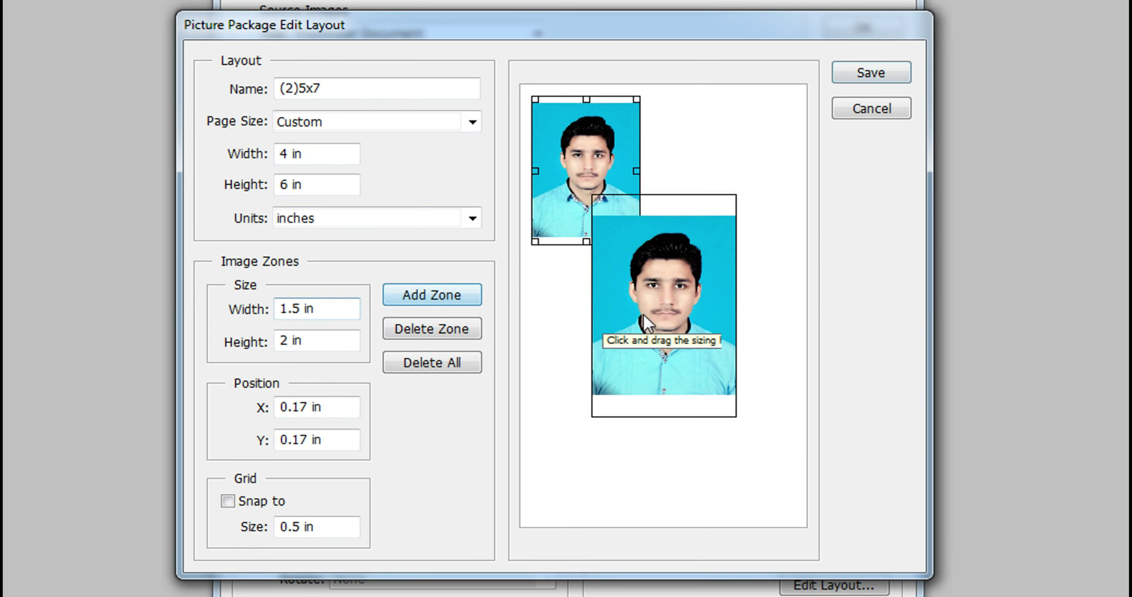
click(317, 309)
text(1.5)
key(Tab)
key(BackSpace)
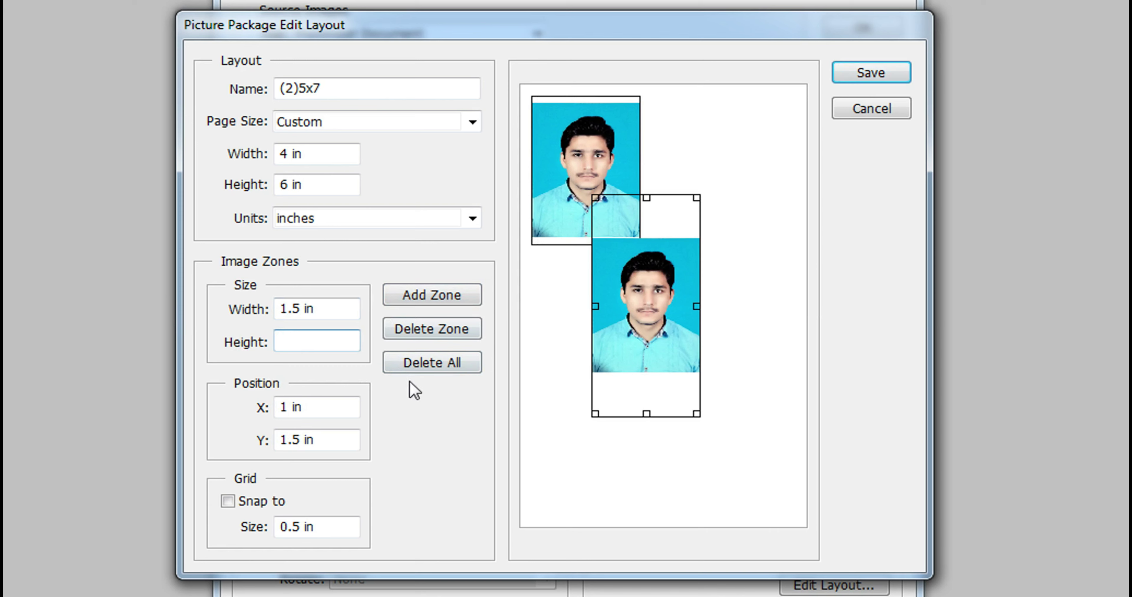
mouse_move(637, 325)
mouse_down()
mouse_move(631, 339)
mouse_move(554, 353)
mouse_up()
click(546, 368)
drag(579, 310, 574, 309)
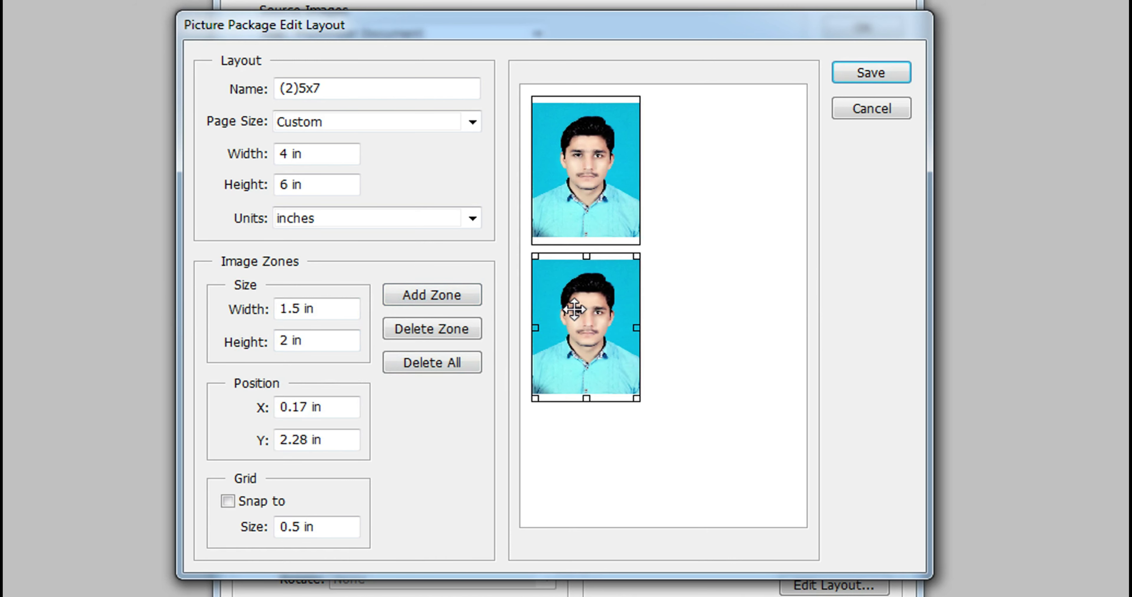
Step: Add a third zone and move it to the right side of the page
click(455, 308)
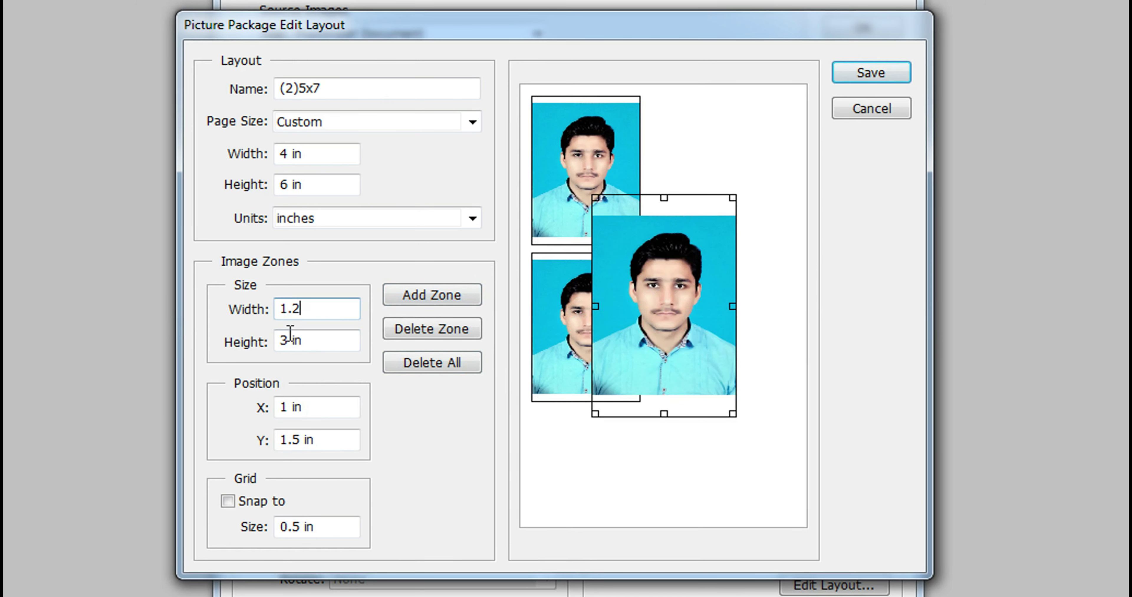
key(Tab)
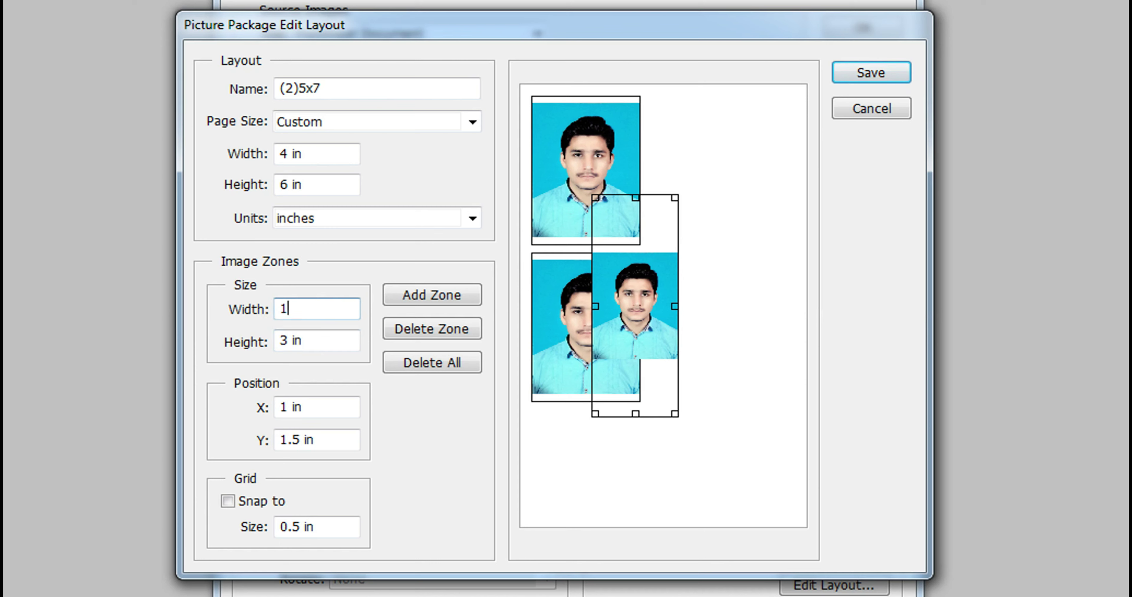
key(Tab)
text(0)
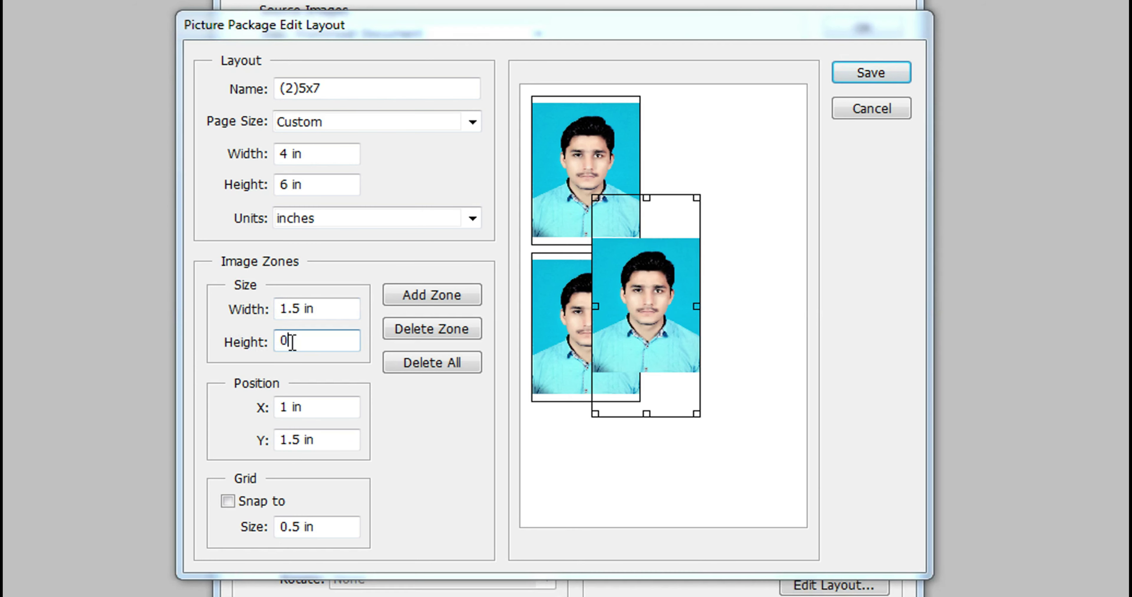
text(2)
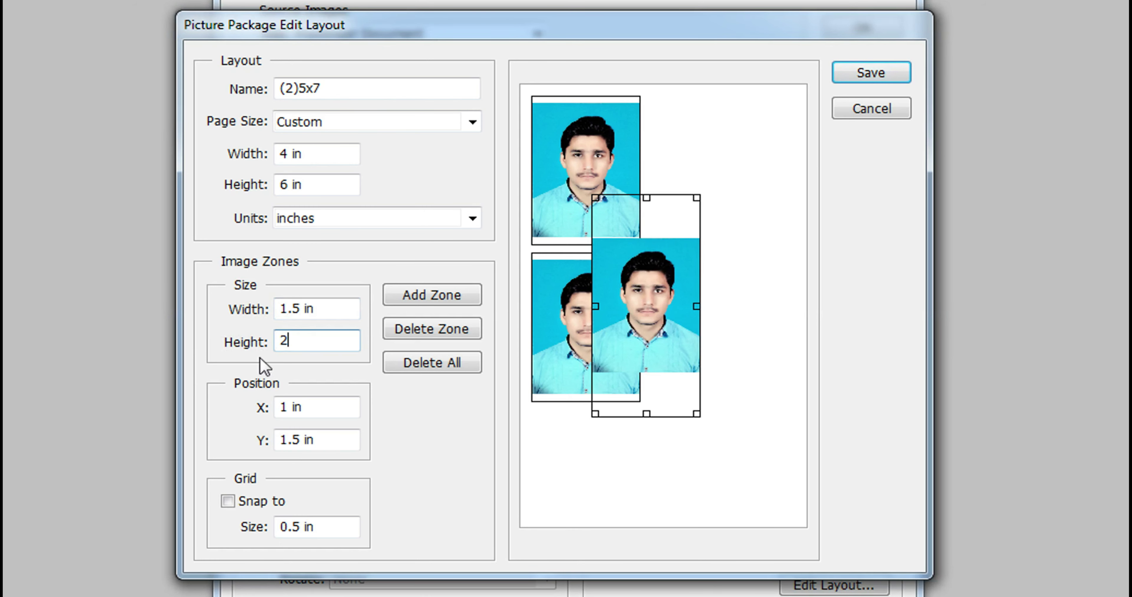
drag(654, 290, 744, 323)
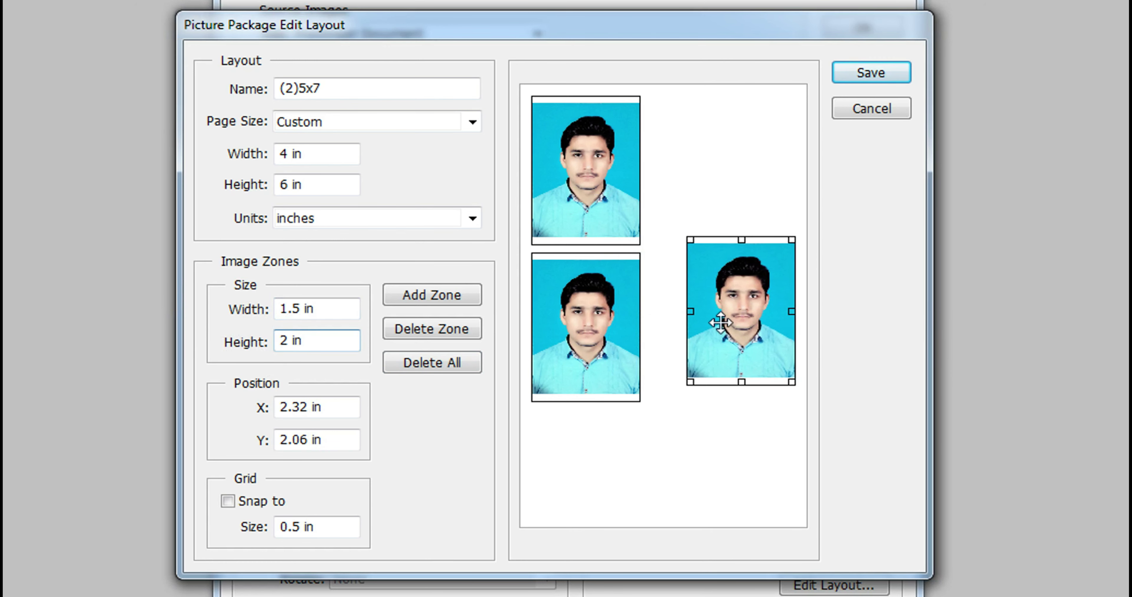
Step: Add a fourth zone and rearrange the left zones, putting a sideways zone at bottom-left
click(460, 299)
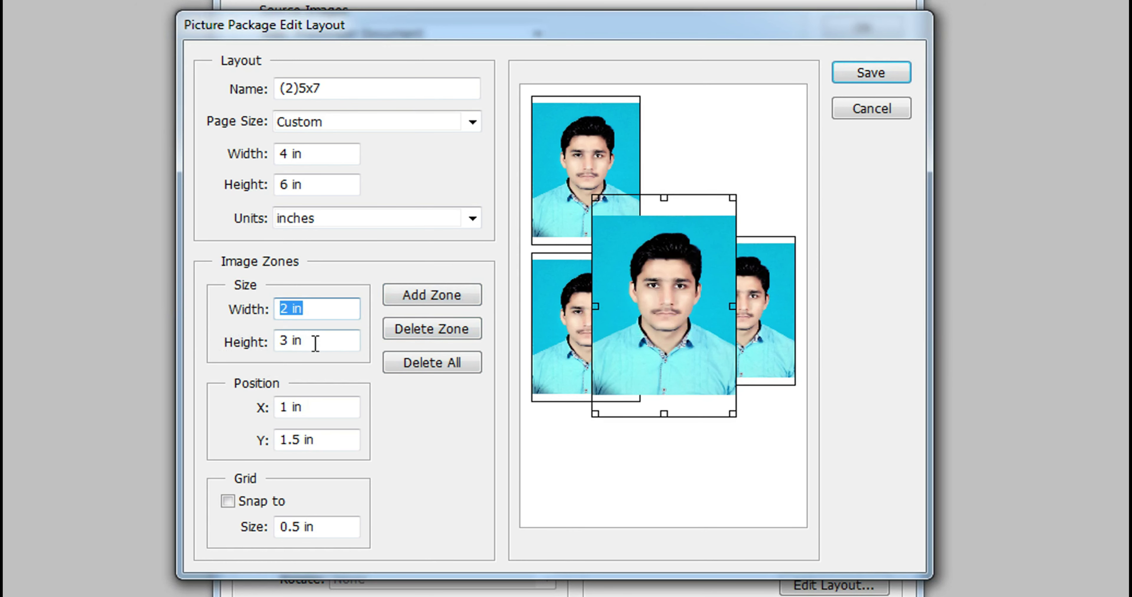
text(1.5)
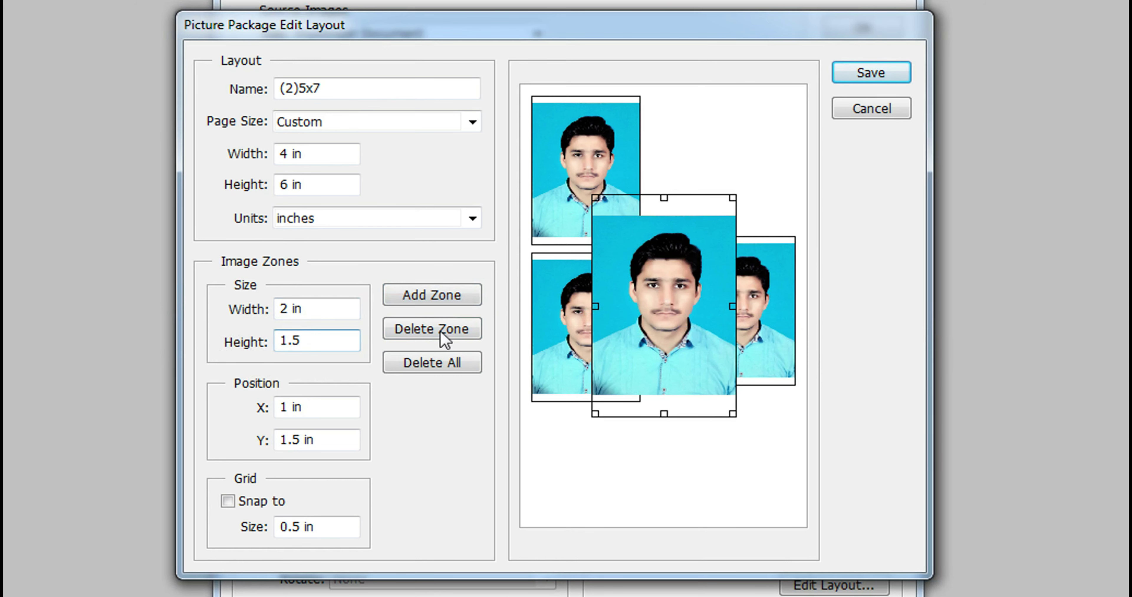
key(Tab)
mouse_move(644, 336)
mouse_down()
mouse_move(644, 396)
mouse_move(569, 474)
mouse_up()
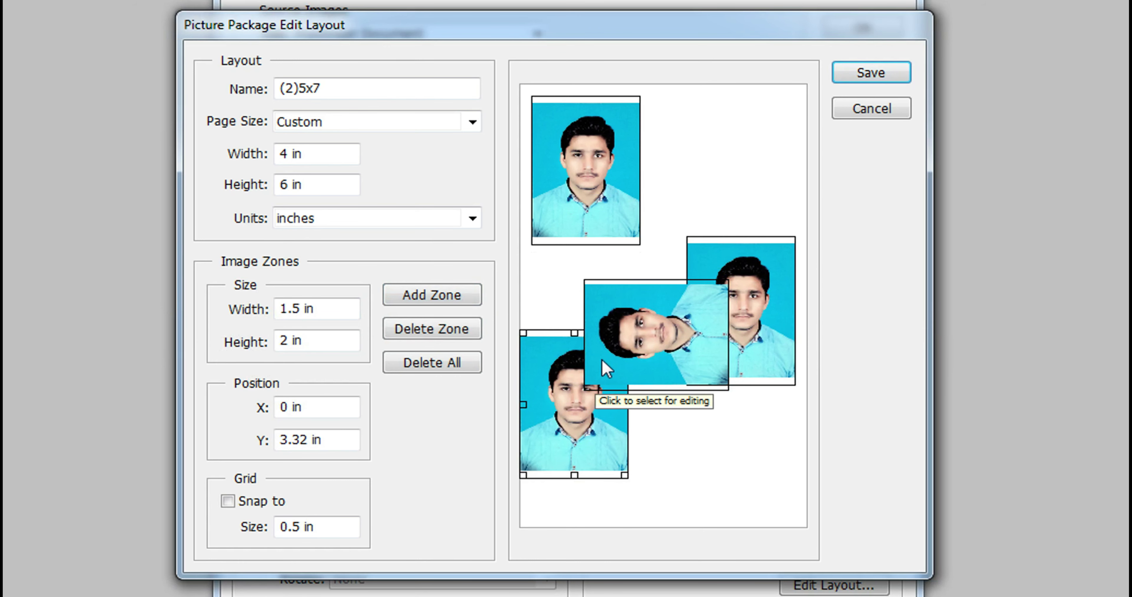
drag(640, 361, 689, 445)
drag(586, 400, 581, 317)
drag(689, 407, 620, 456)
drag(584, 317, 587, 306)
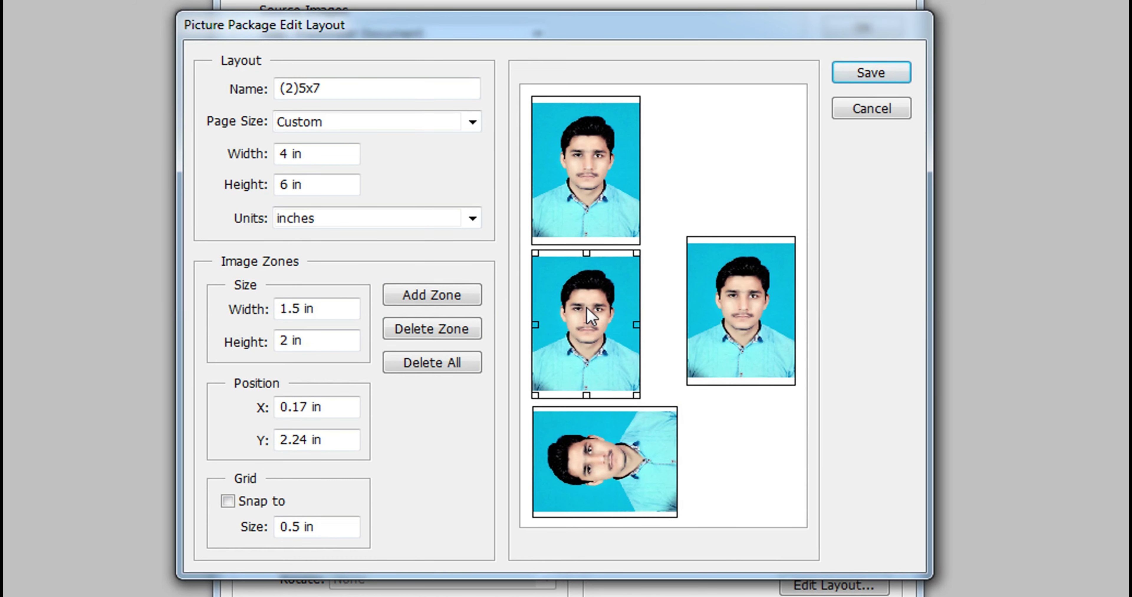
drag(594, 445, 594, 448)
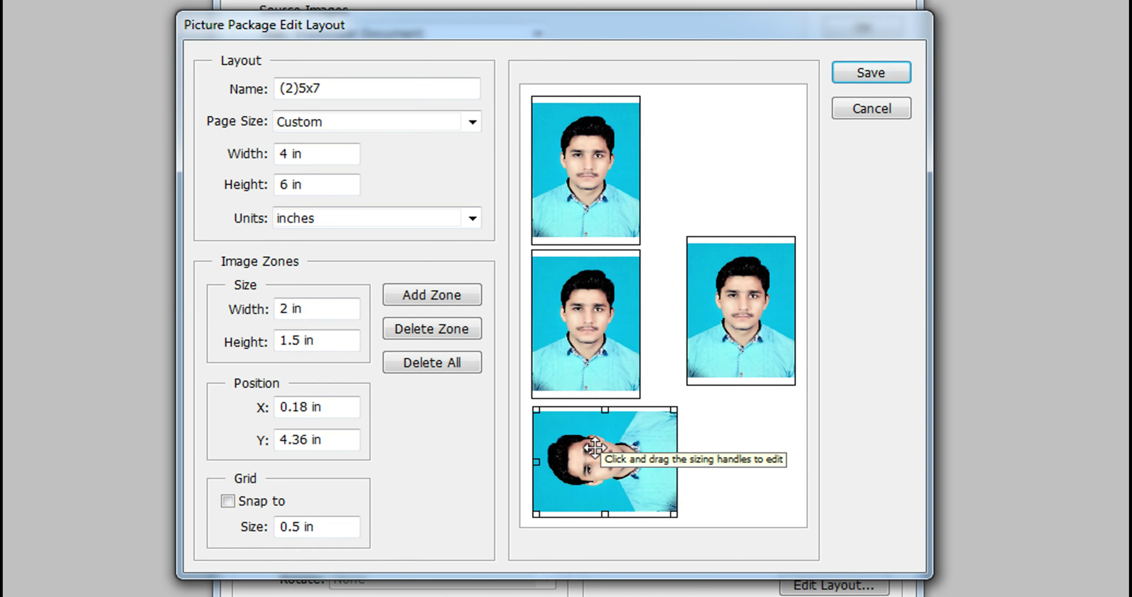
Step: Make the right zone 2 x 1.5 in landscape and position it at the top right
drag(736, 305, 731, 179)
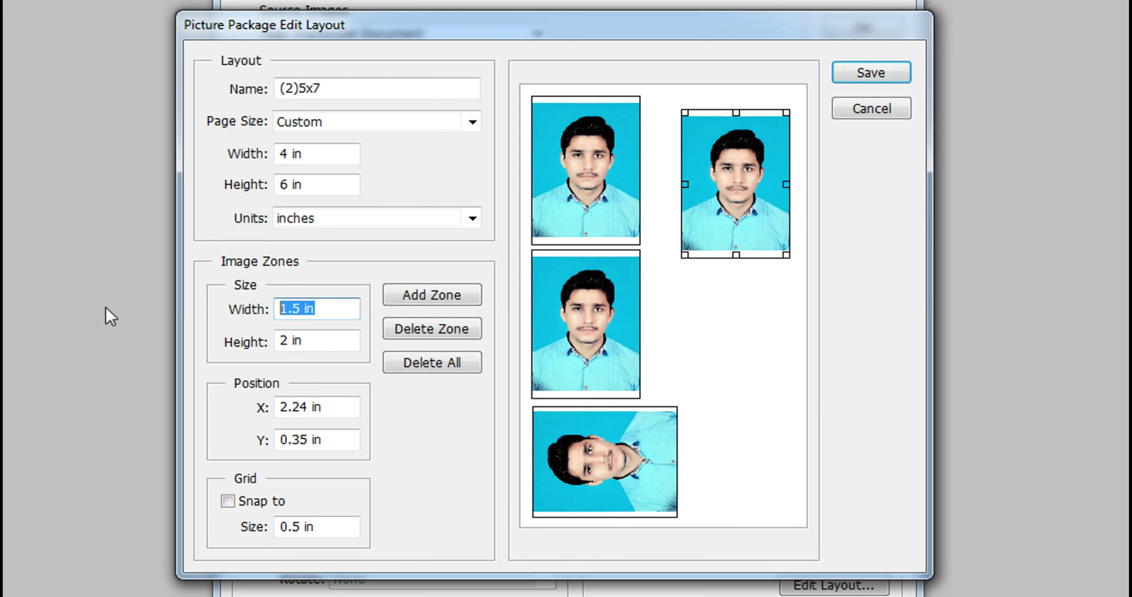
key(Tab)
text(1.5)
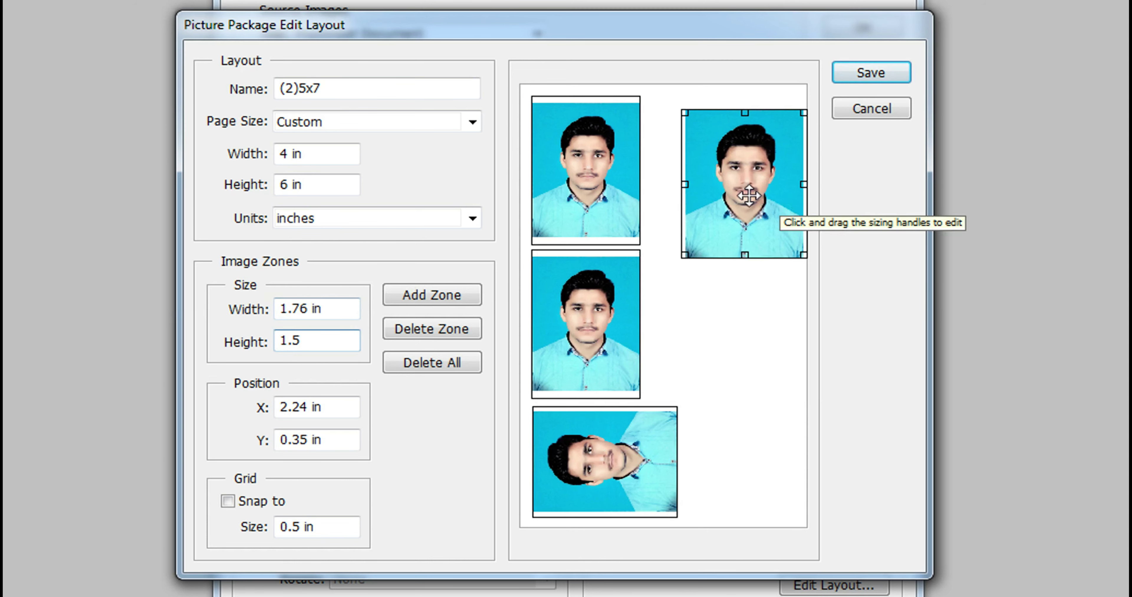
click(393, 317)
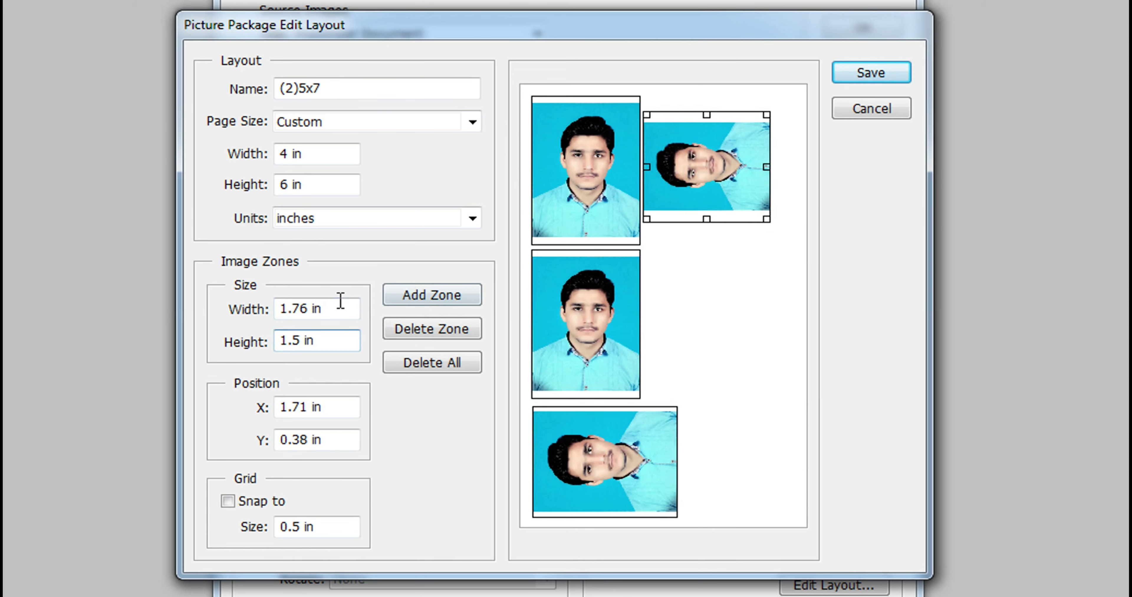
drag(693, 169, 701, 153)
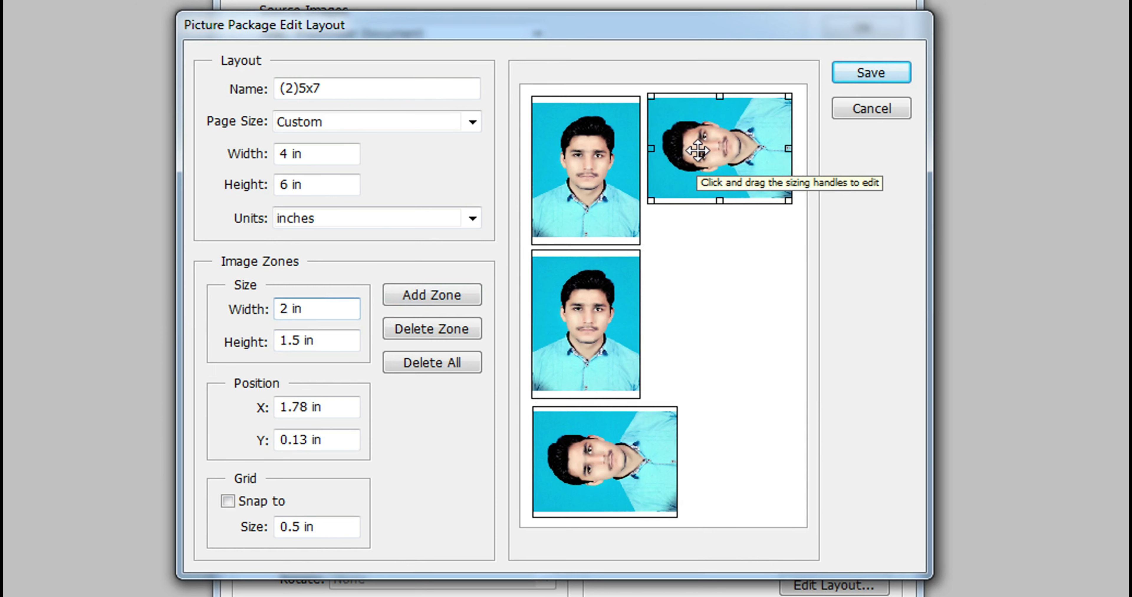
drag(701, 154, 700, 153)
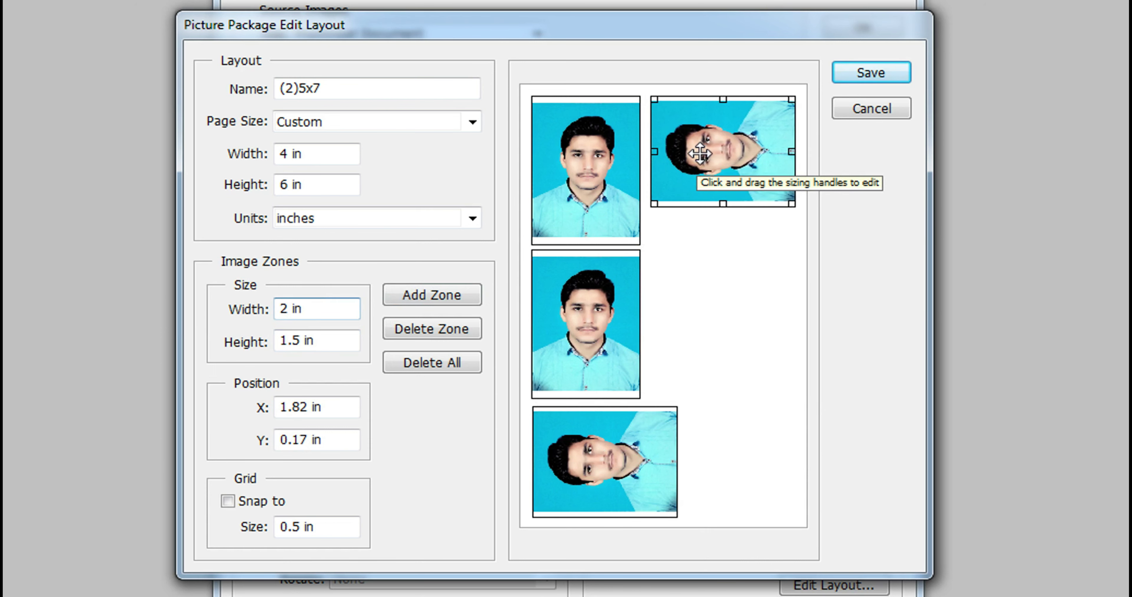
click(557, 329)
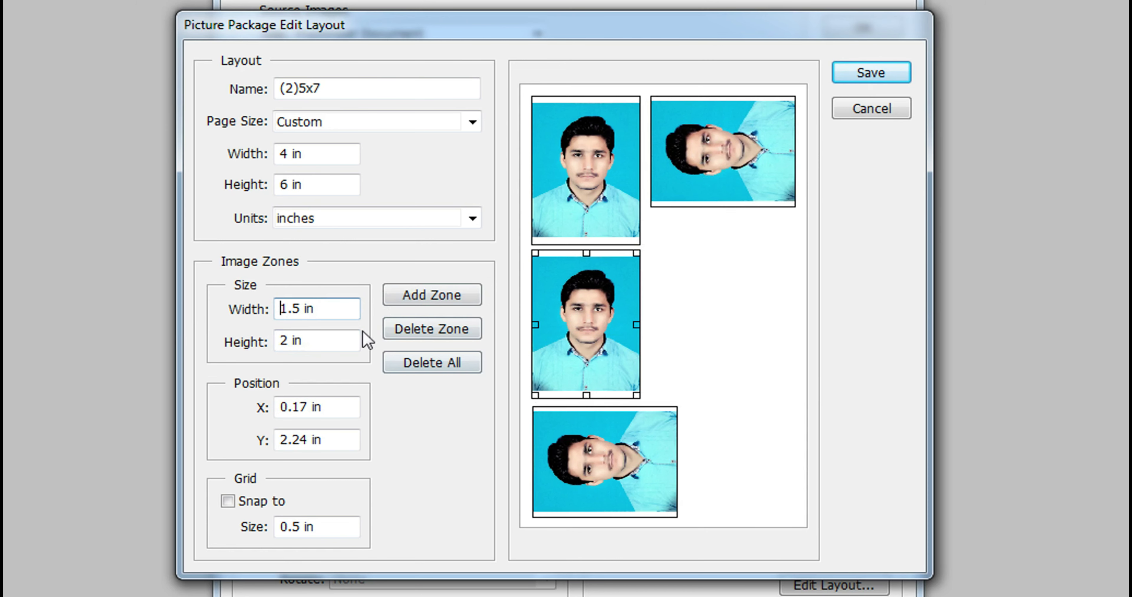
click(425, 303)
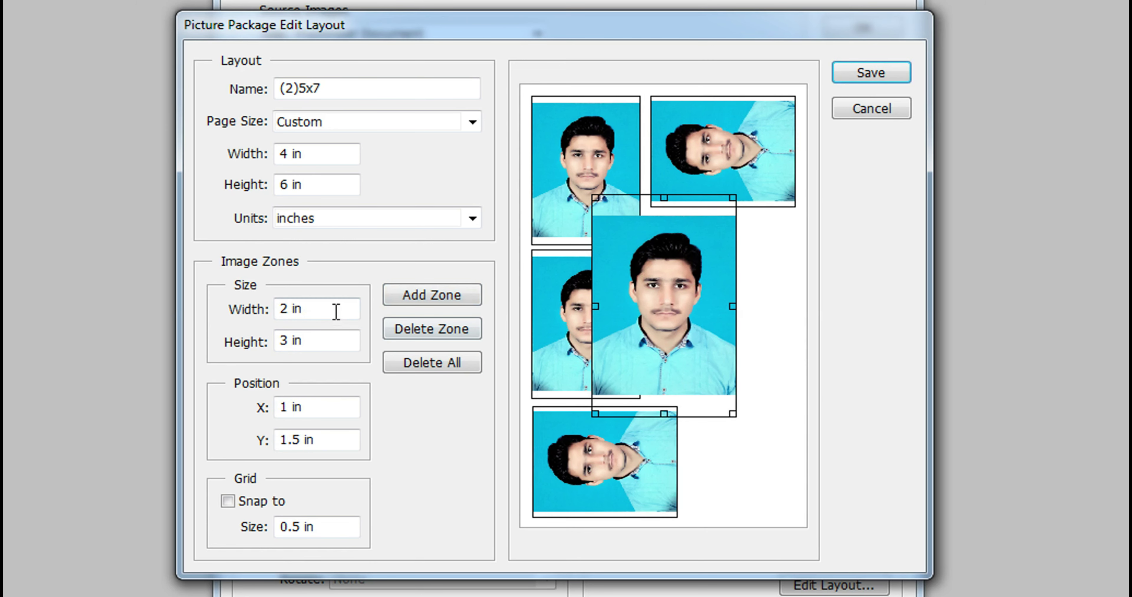
Step: Set the new zone to 1.5 x 2 in and move it to the middle right
key(Tab)
text(2)
mouse_move(634, 267)
mouse_down()
mouse_move(687, 302)
mouse_move(724, 297)
mouse_up()
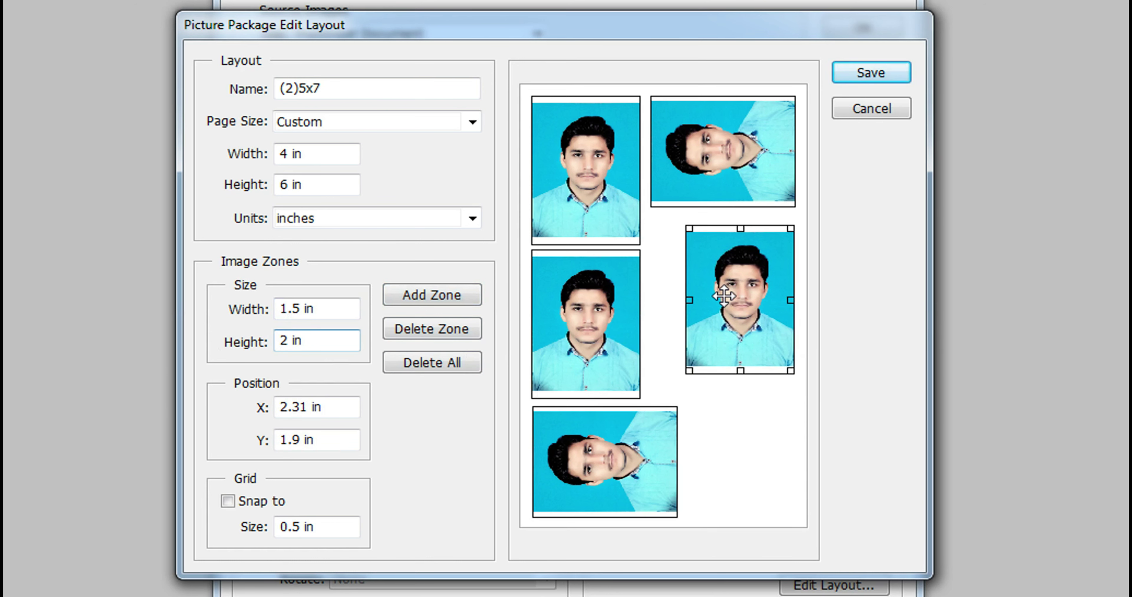
Step: Add another 1.5 x 2 in zone at the bottom right and align the right-side zones
click(409, 303)
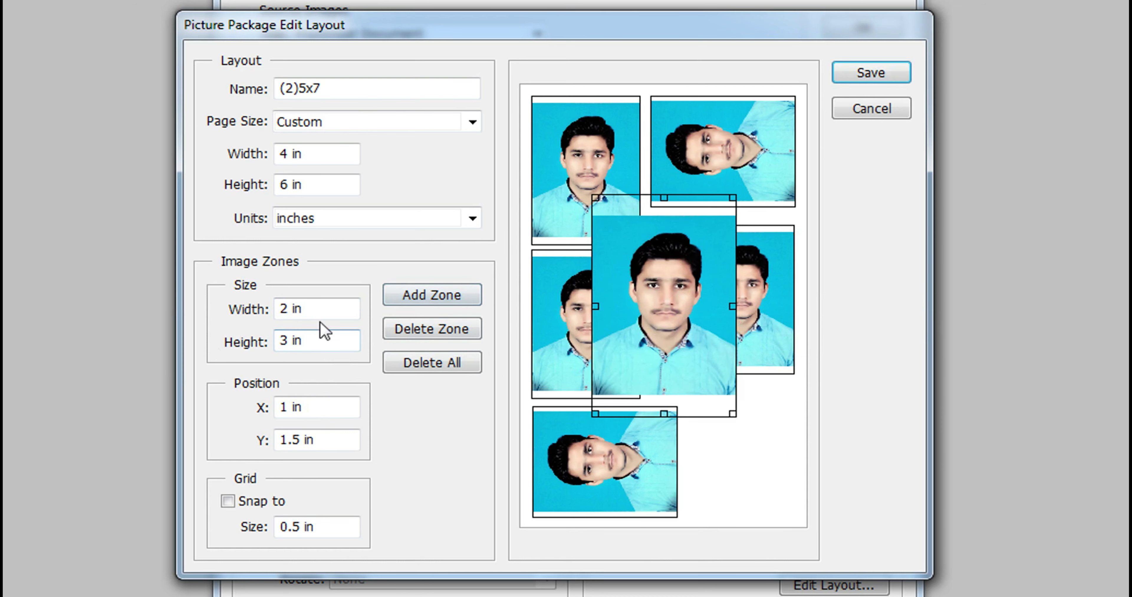
double_click(303, 341)
drag(652, 303, 750, 476)
drag(703, 299, 712, 285)
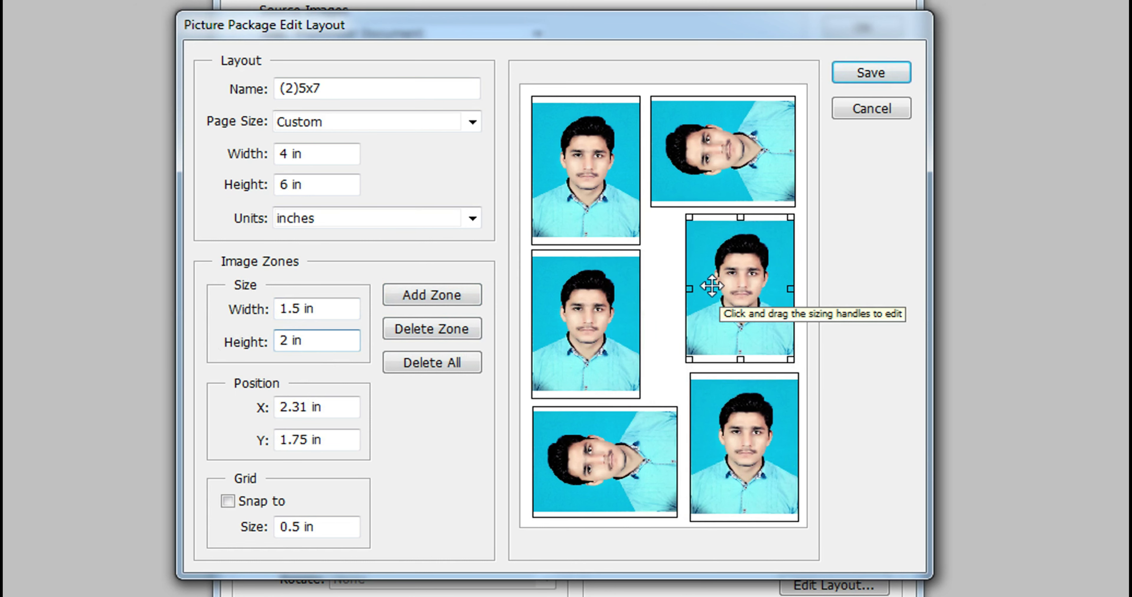
click(762, 441)
drag(761, 441, 756, 438)
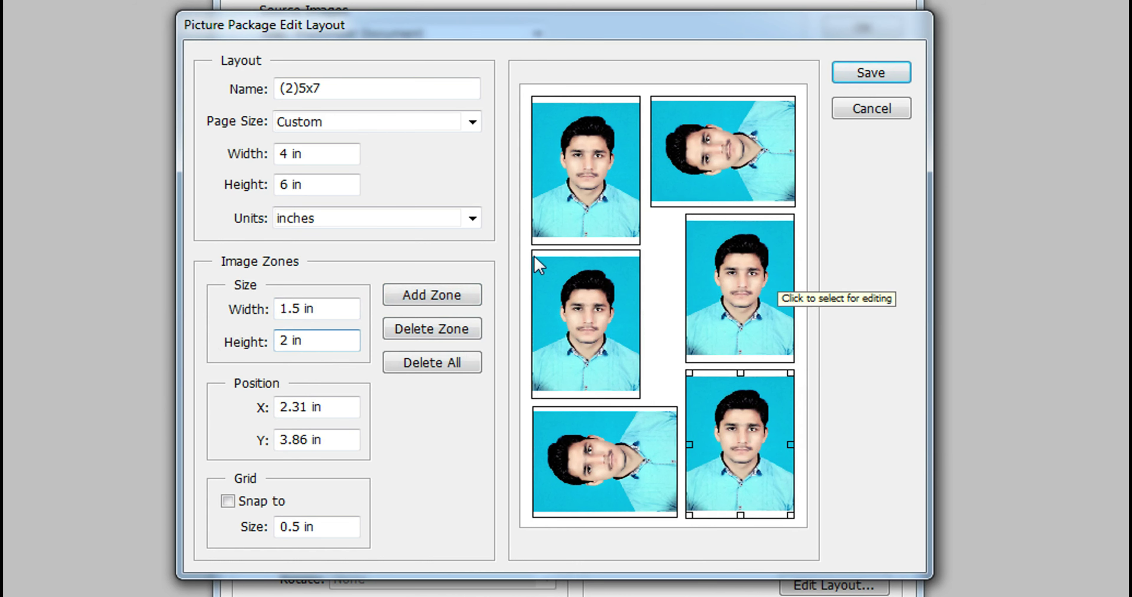
Step: Save the edited layout over (2)5x7 and generate the picture package
click(873, 81)
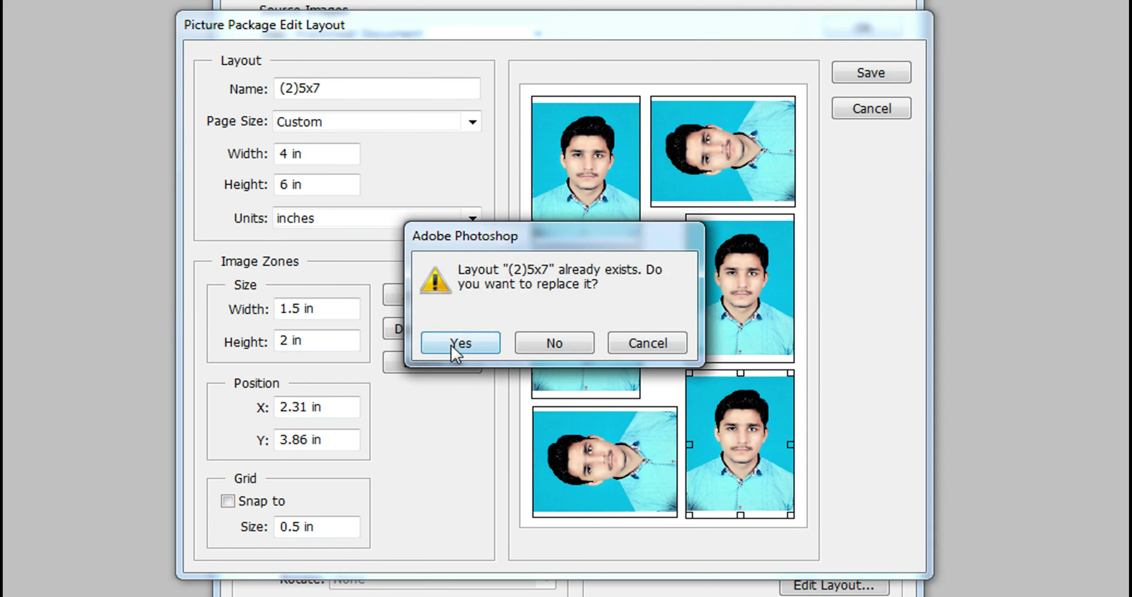
click(449, 344)
click(868, 33)
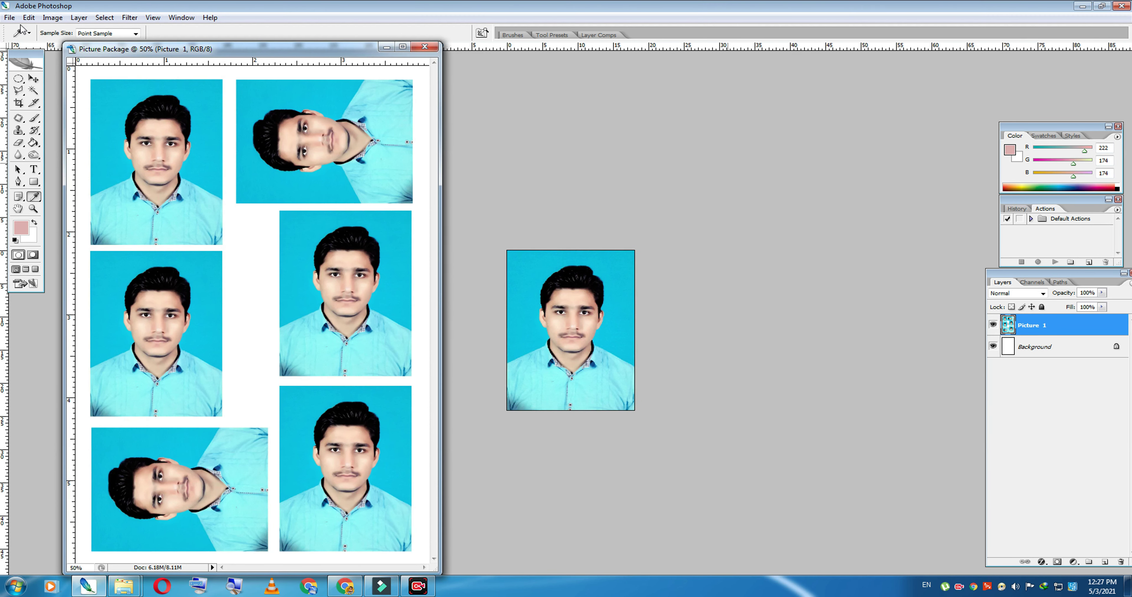
Step: Close the generated six-photo passport sheet without saving it
click(9, 18)
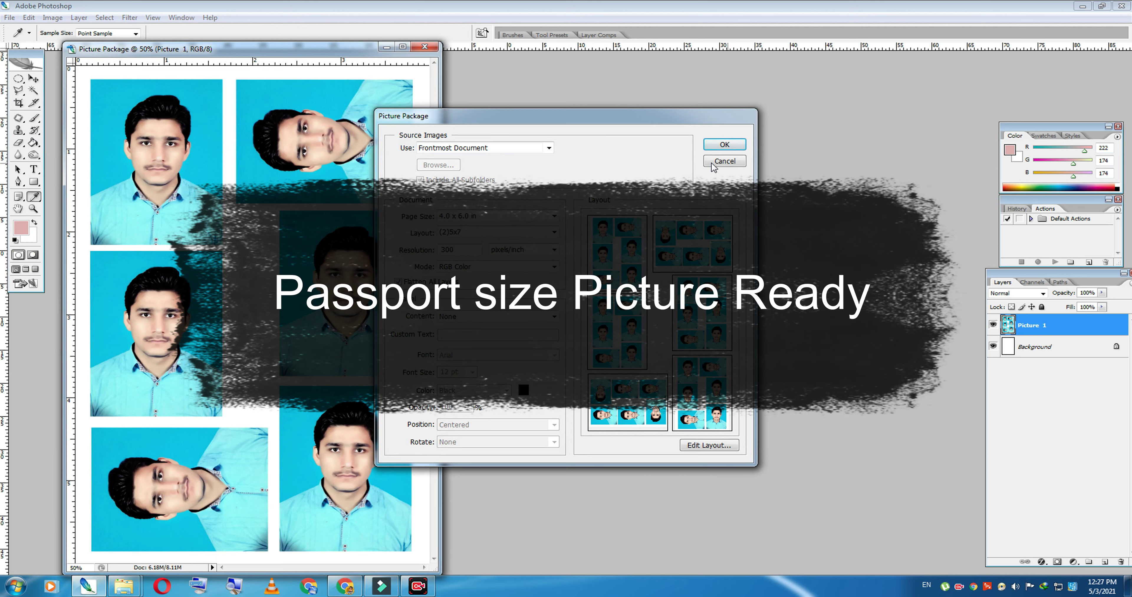
click(712, 163)
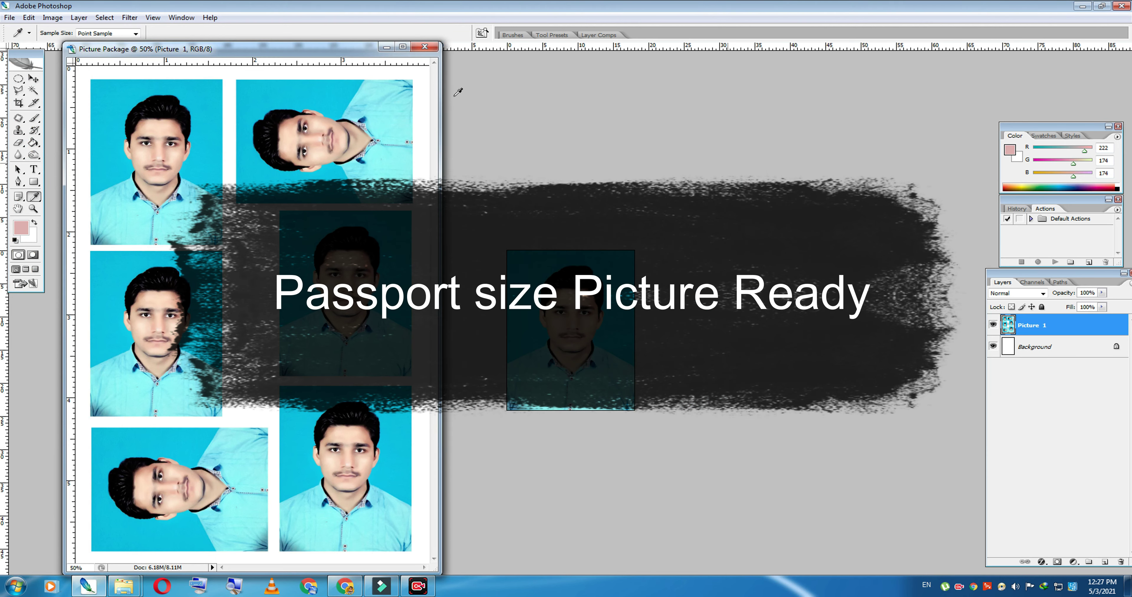
click(422, 49)
click(555, 221)
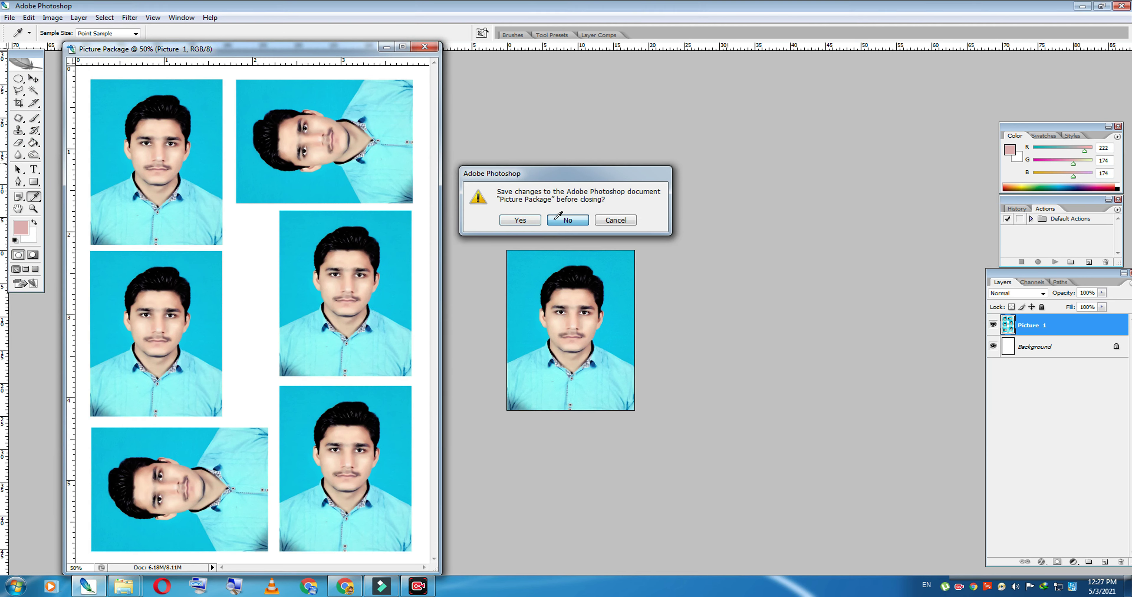
click(29, 6)
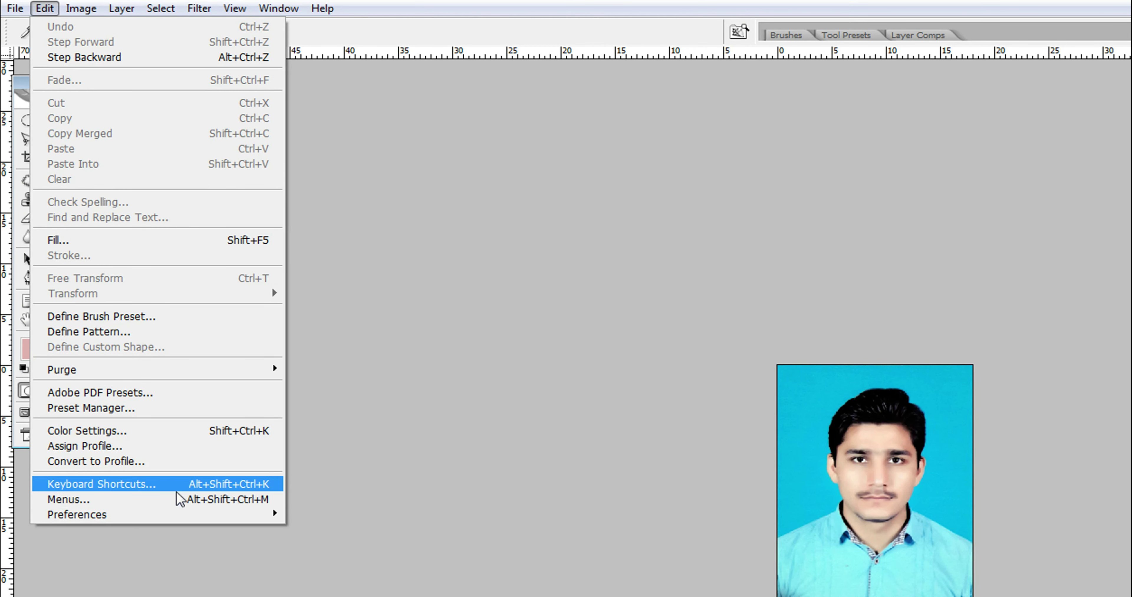
Step: In Keyboard Shortcuts, expand the File menu commands and locate the Automate group
click(177, 486)
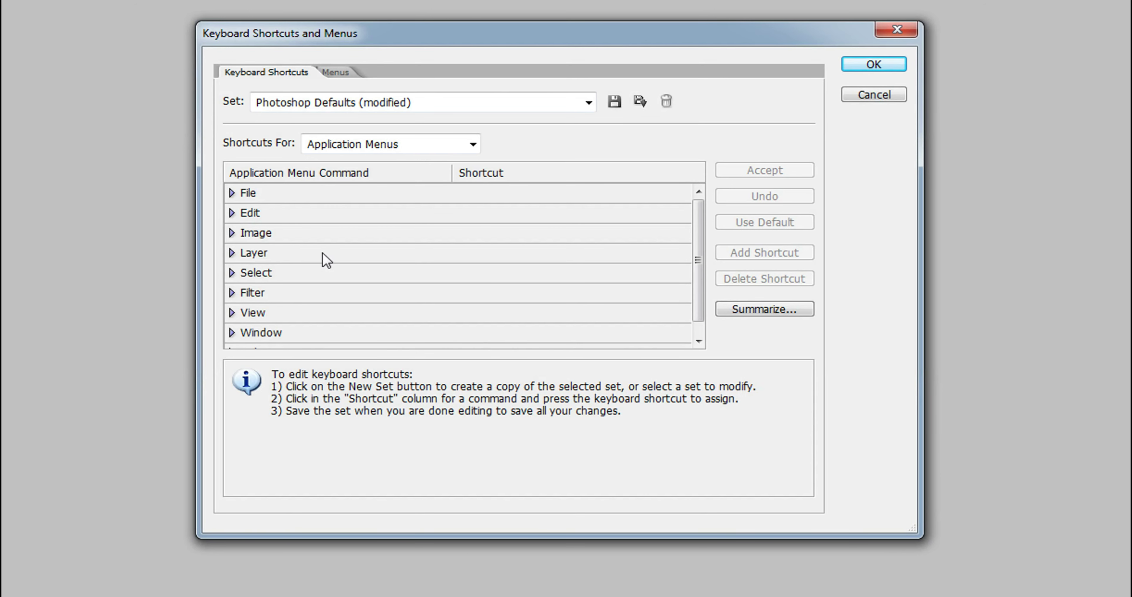
click(231, 193)
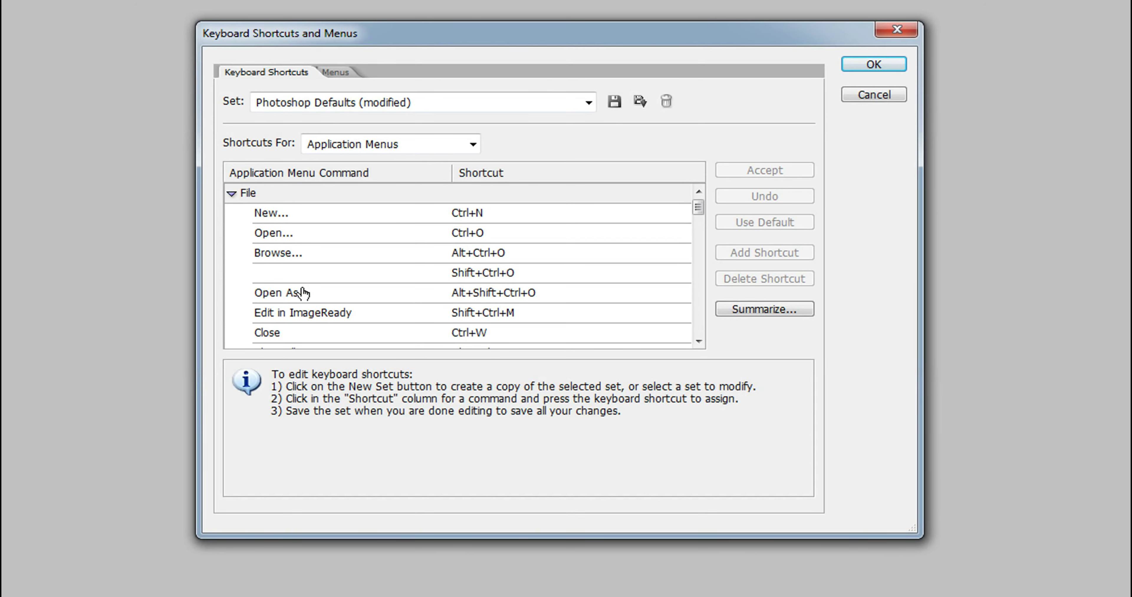
scroll(307, 297, down, 1)
scroll(307, 297, down, 1)
scroll(307, 297, down, 1)
scroll(302, 293, down, 1)
scroll(252, 323, down, 1)
scroll(251, 323, down, 1)
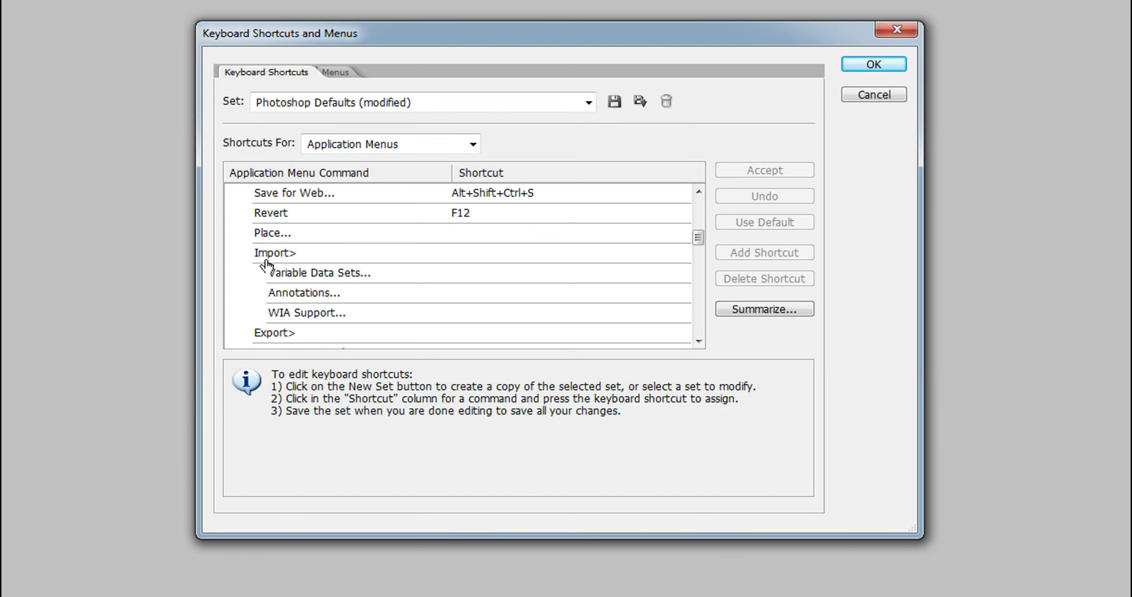
scroll(266, 264, up, 1)
scroll(264, 259, up, 1)
scroll(269, 261, up, 1)
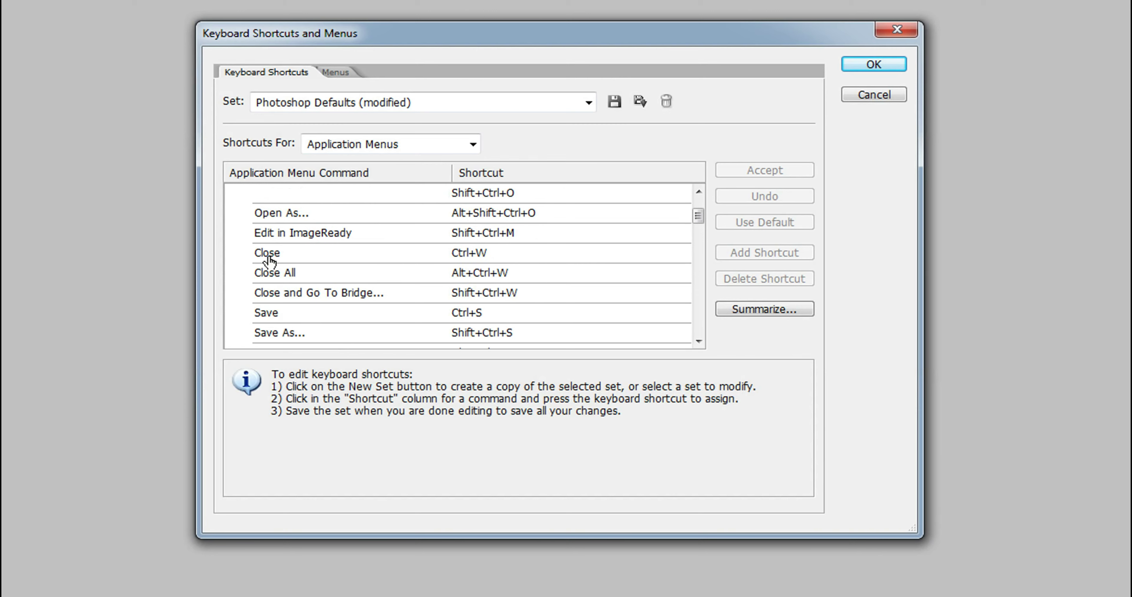
scroll(298, 270, up, 1)
scroll(299, 269, down, 2)
scroll(299, 269, down, 2)
scroll(300, 269, down, 1)
scroll(300, 269, down, 3)
scroll(268, 290, down, 1)
click(571, 296)
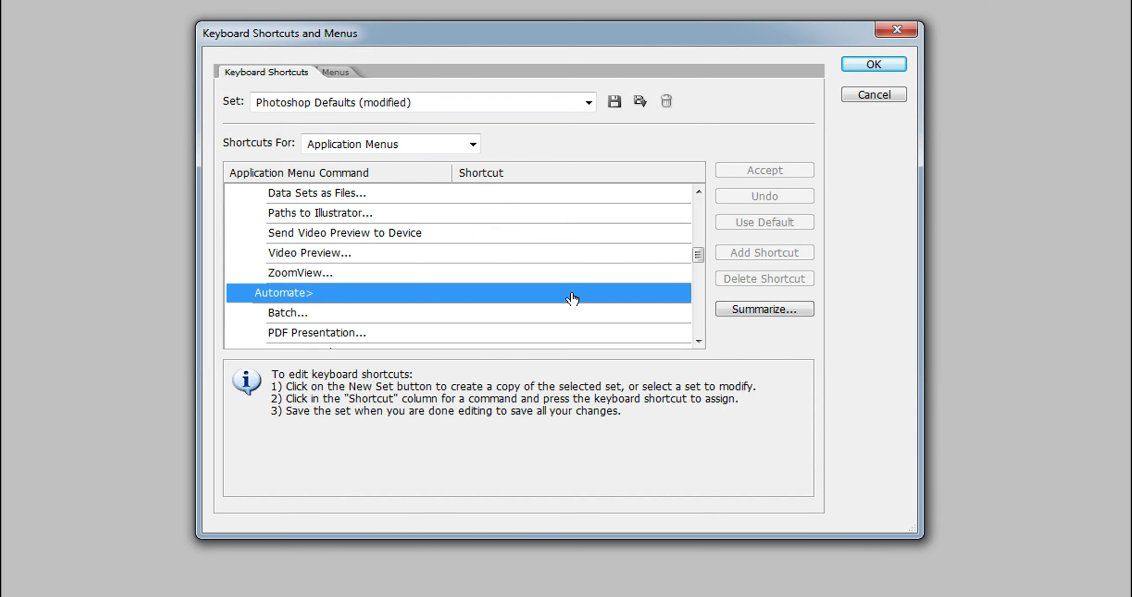
scroll(558, 294, down, 1)
scroll(553, 290, down, 1)
scroll(424, 280, down, 1)
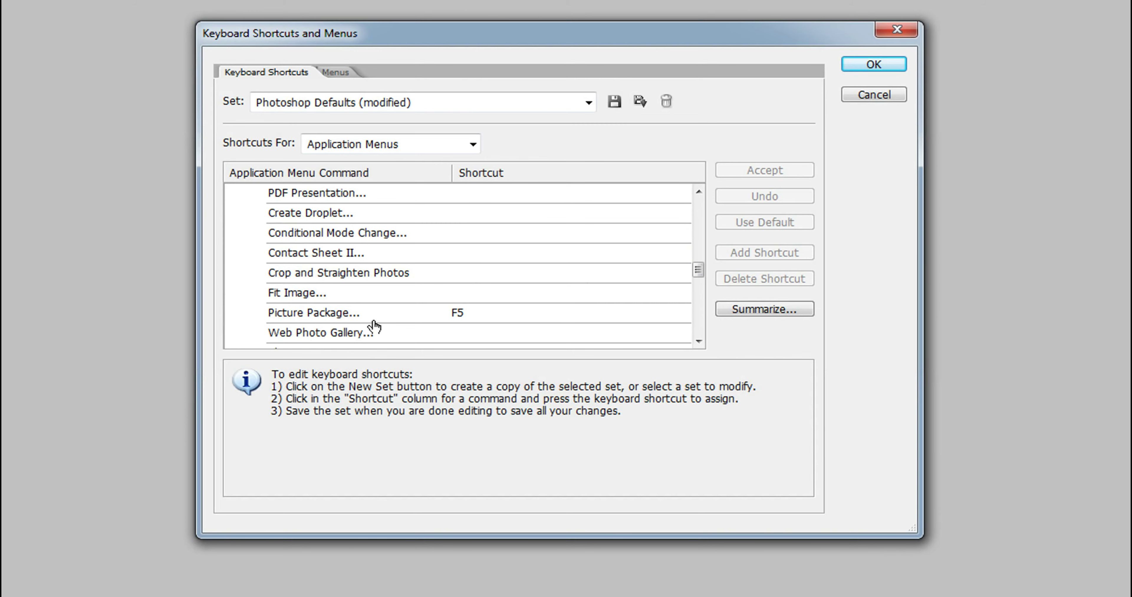
scroll(373, 326, down, 1)
Step: Assign F5 as the Picture Package shortcut and accept it
click(350, 295)
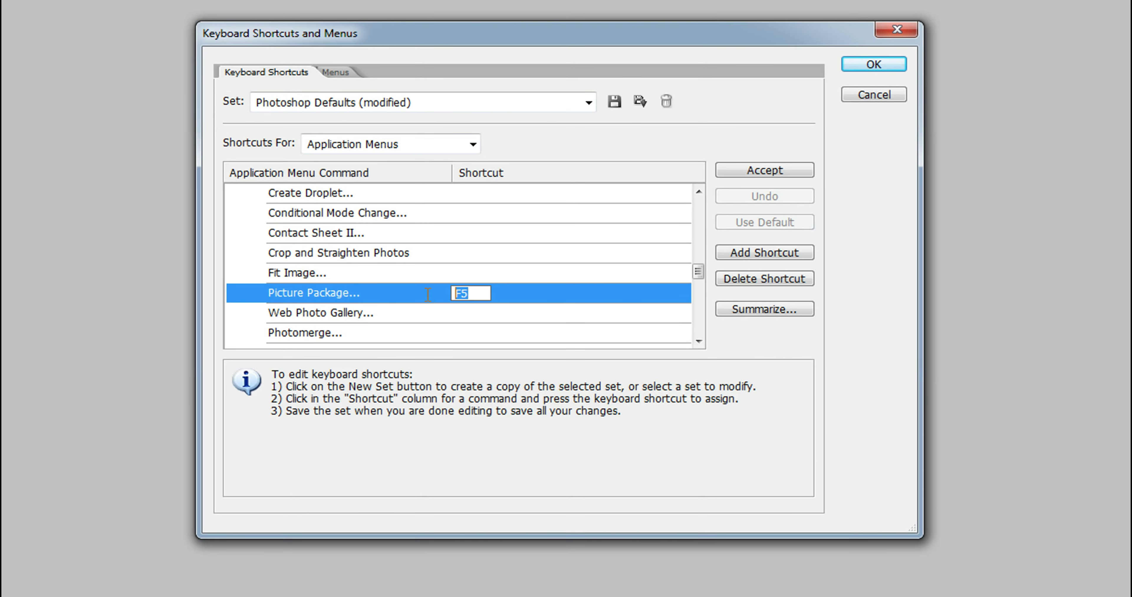
key(F2)
key(F3)
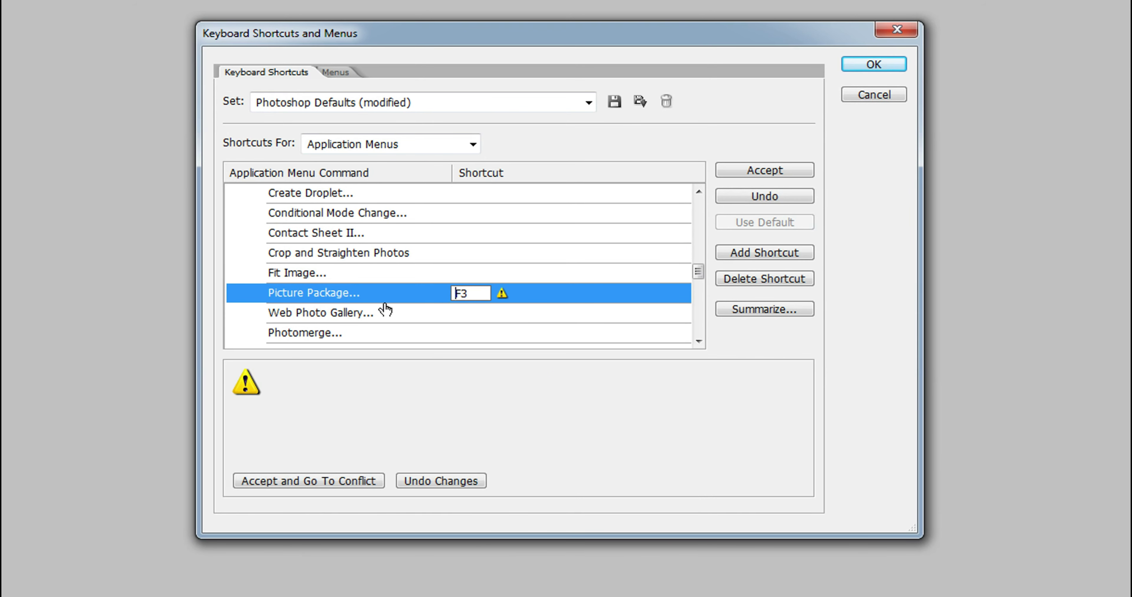
key(F4)
key(F5)
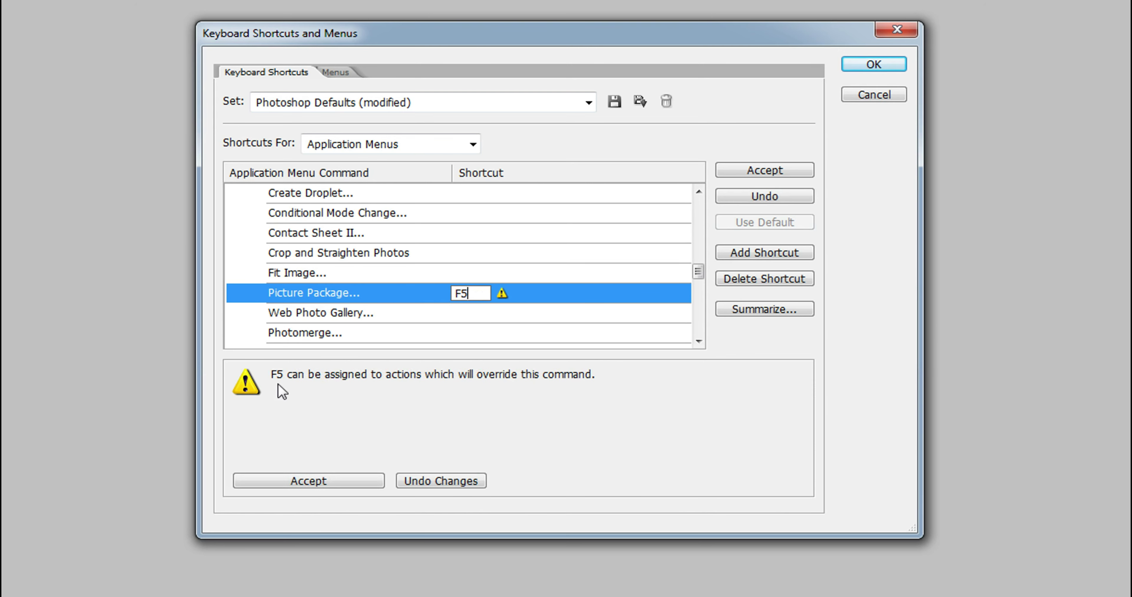
key(Return)
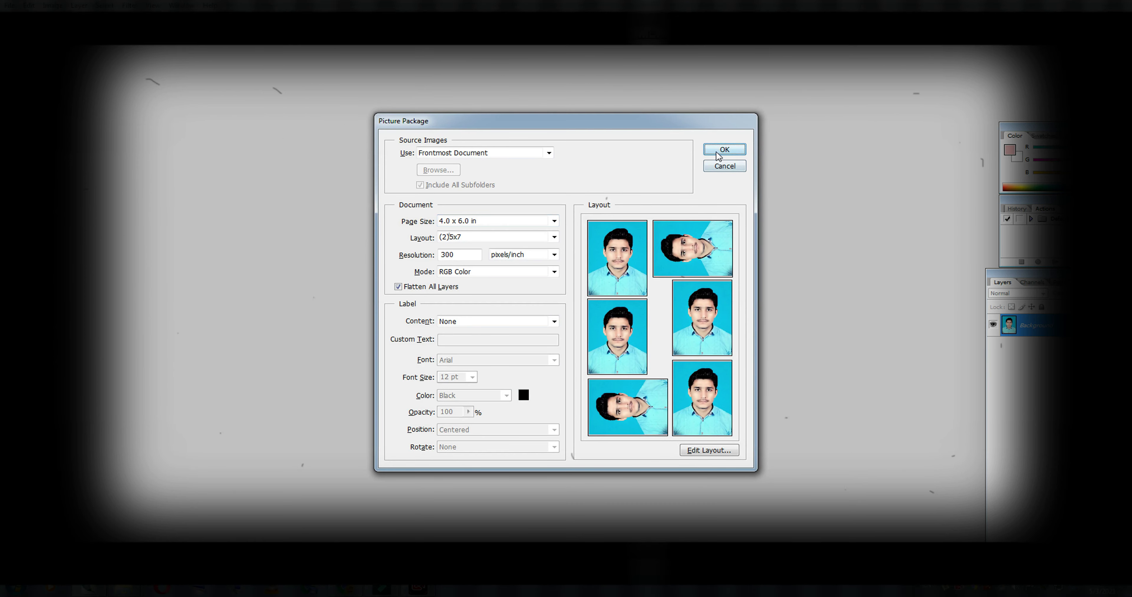
Step: Build the six-copy package from the custom 4x6 in layout and move its window into view
click(717, 152)
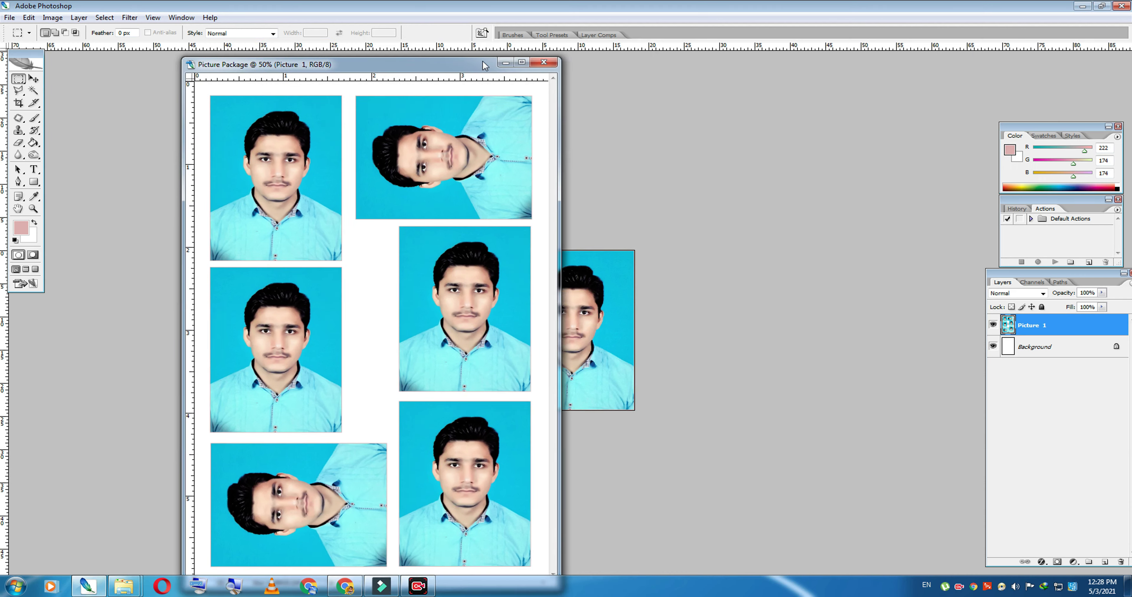
drag(484, 65, 541, 52)
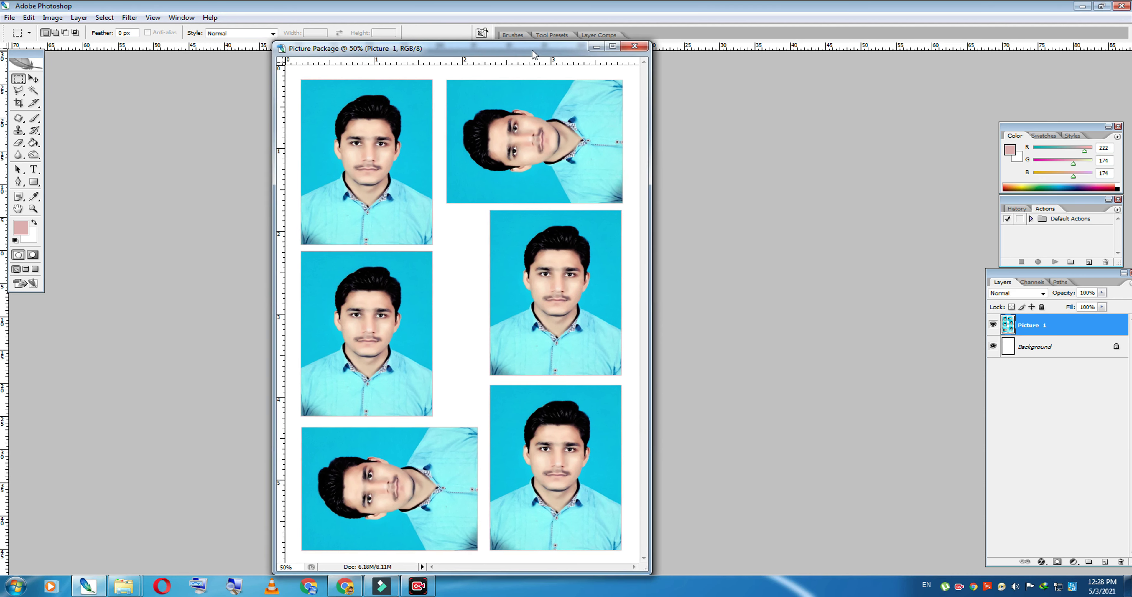